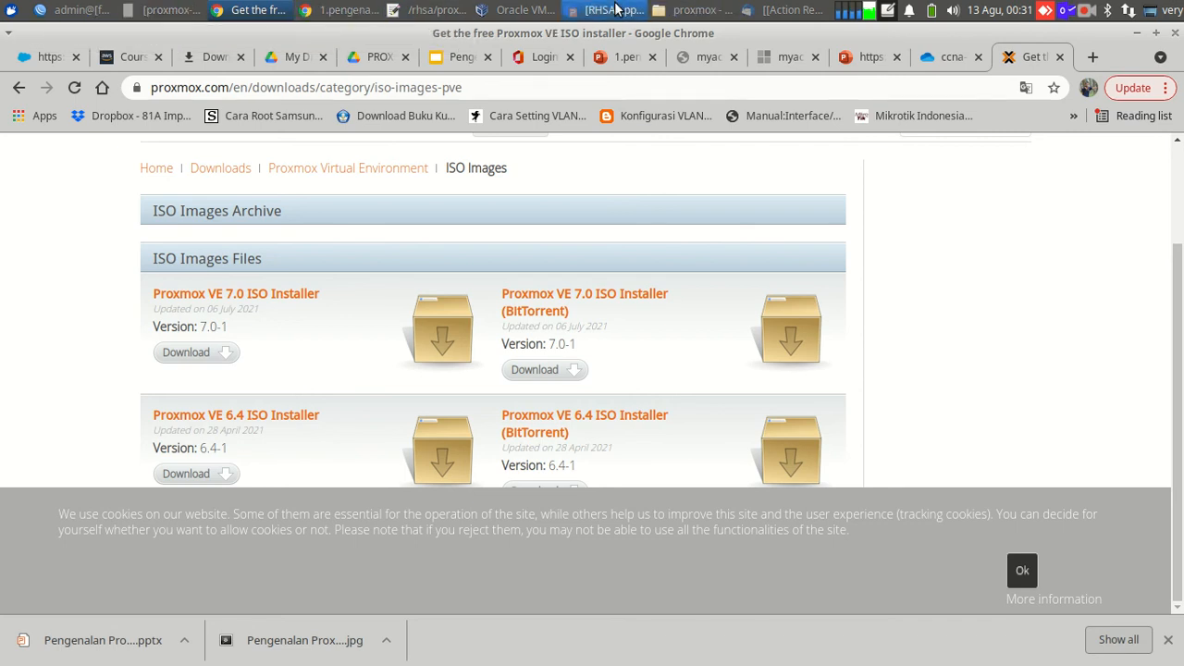
Start a new virtual machine in VirtualBox named proxmox.
left_click(526, 10)
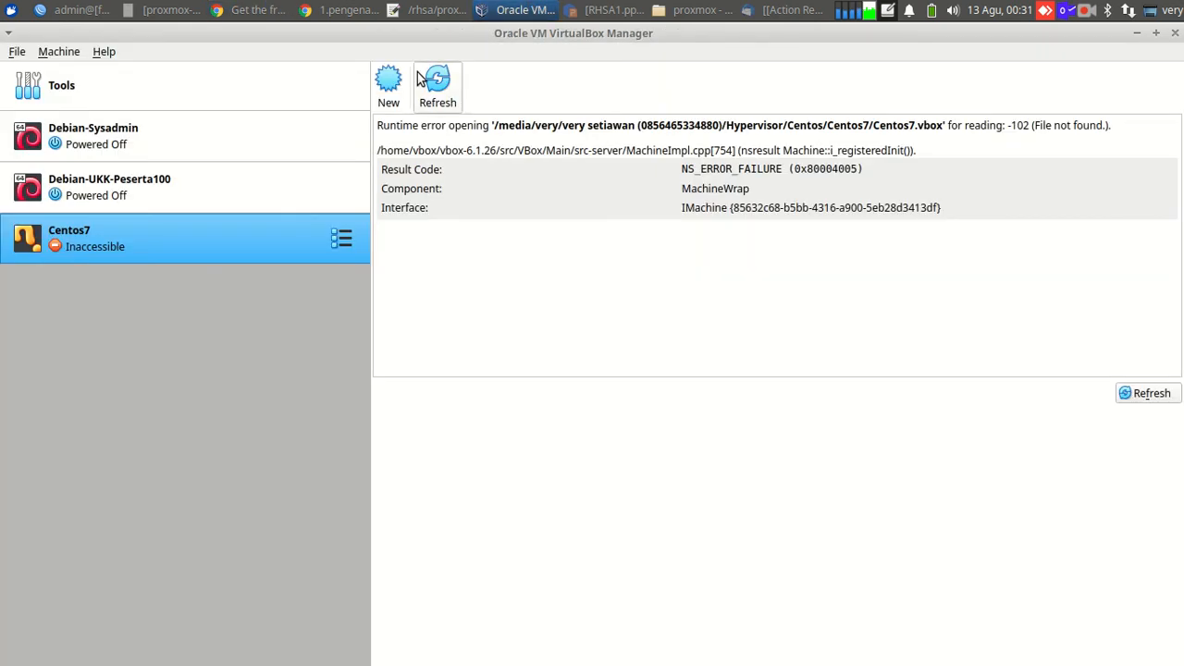
left_click(389, 86)
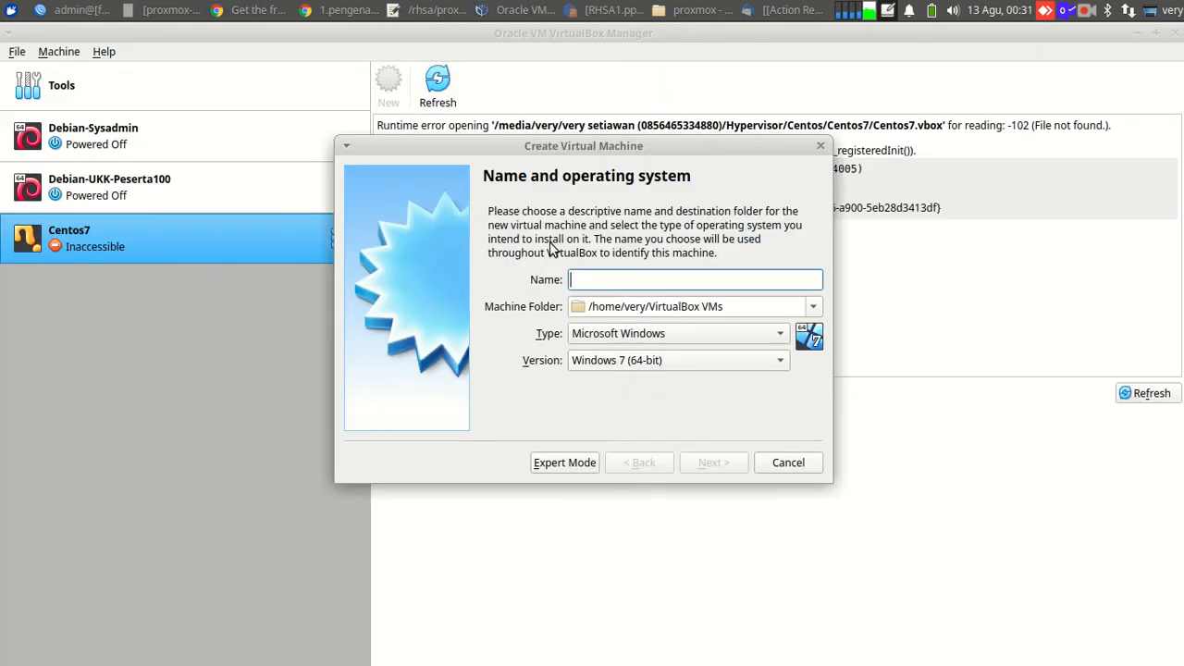
type("p")
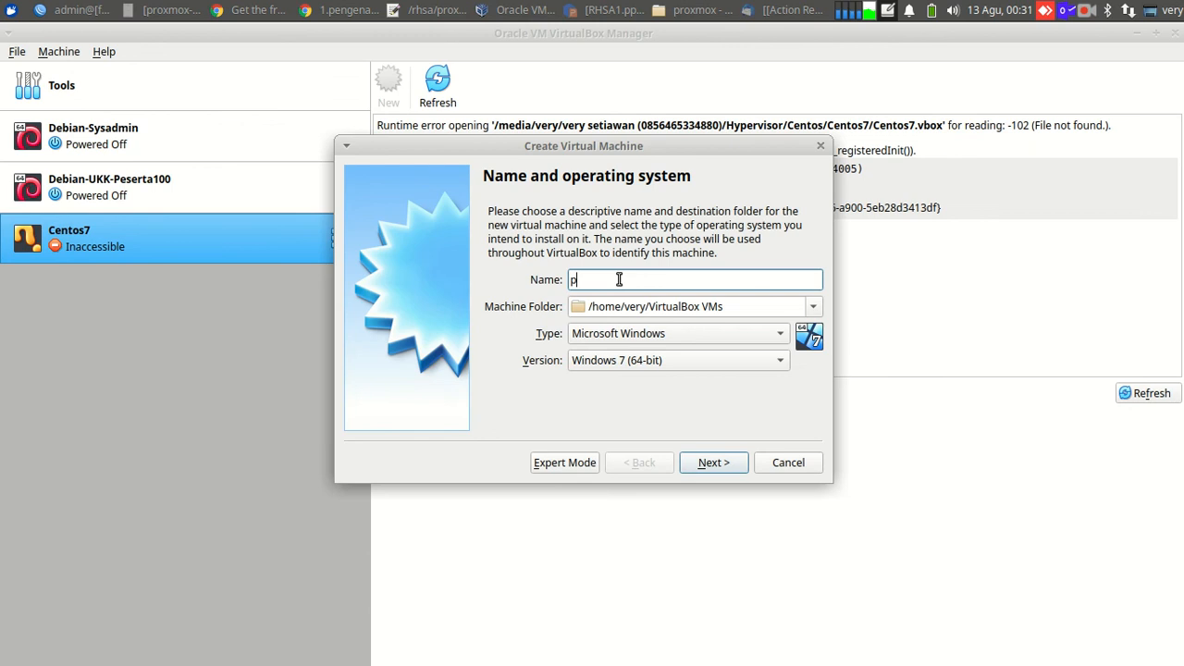
type("roxmox")
Set the machine folder to /rhsa/proxmox/vm/proxmox.
left_click(812, 308)
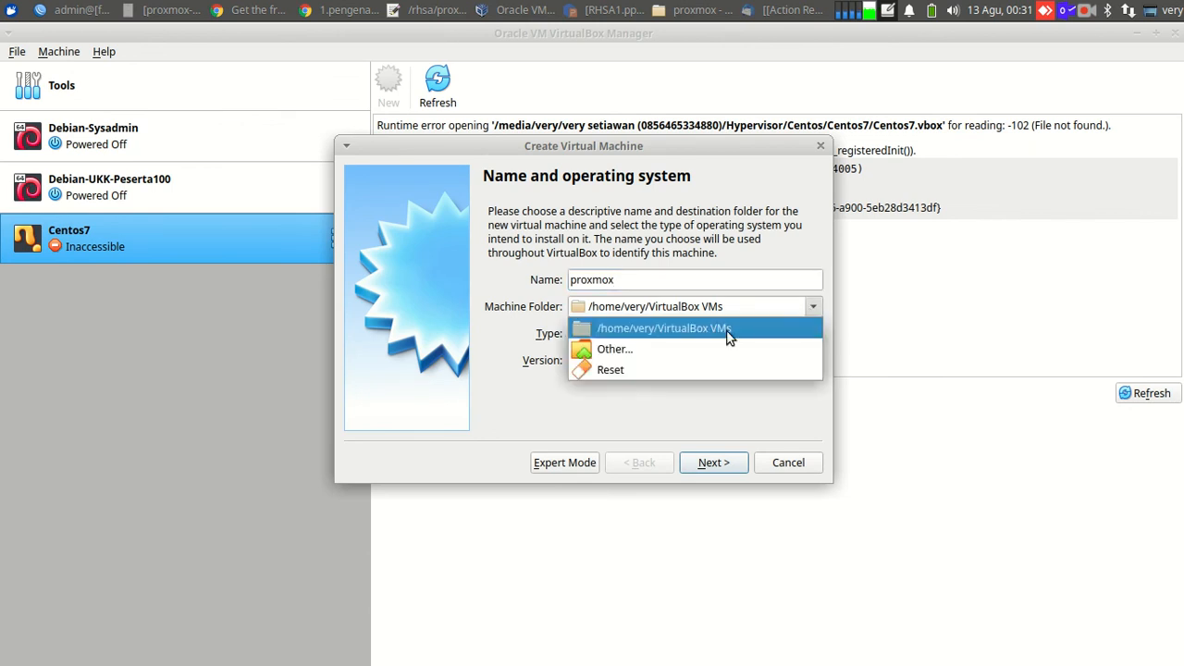
left_click(713, 347)
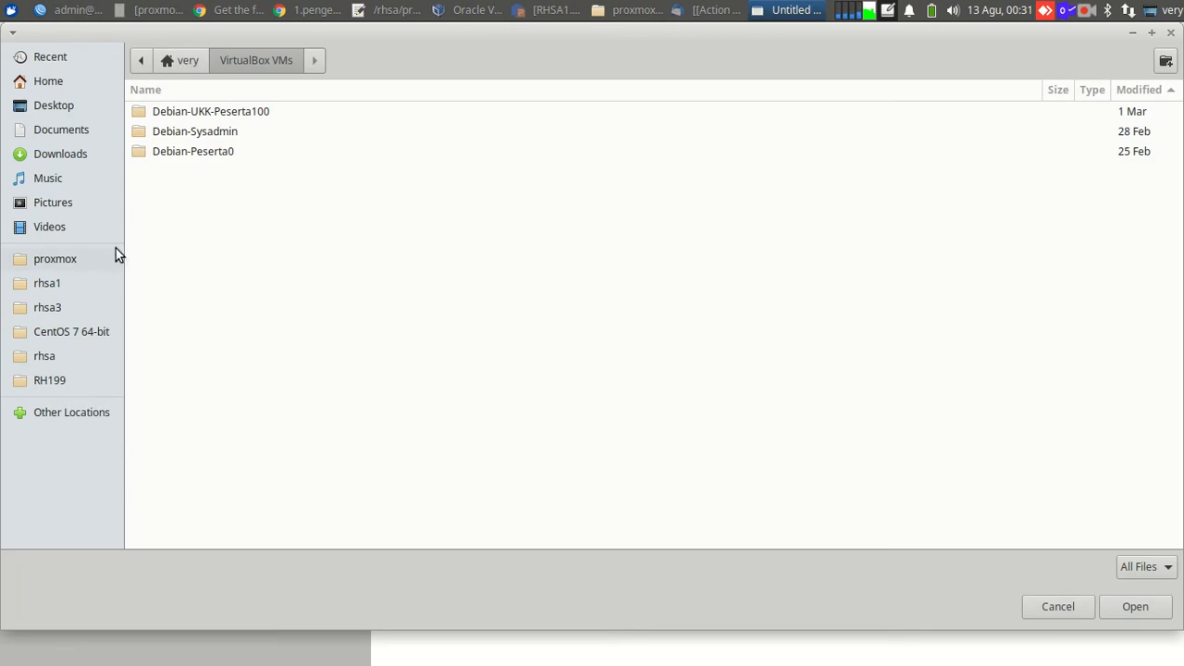
left_click(70, 264)
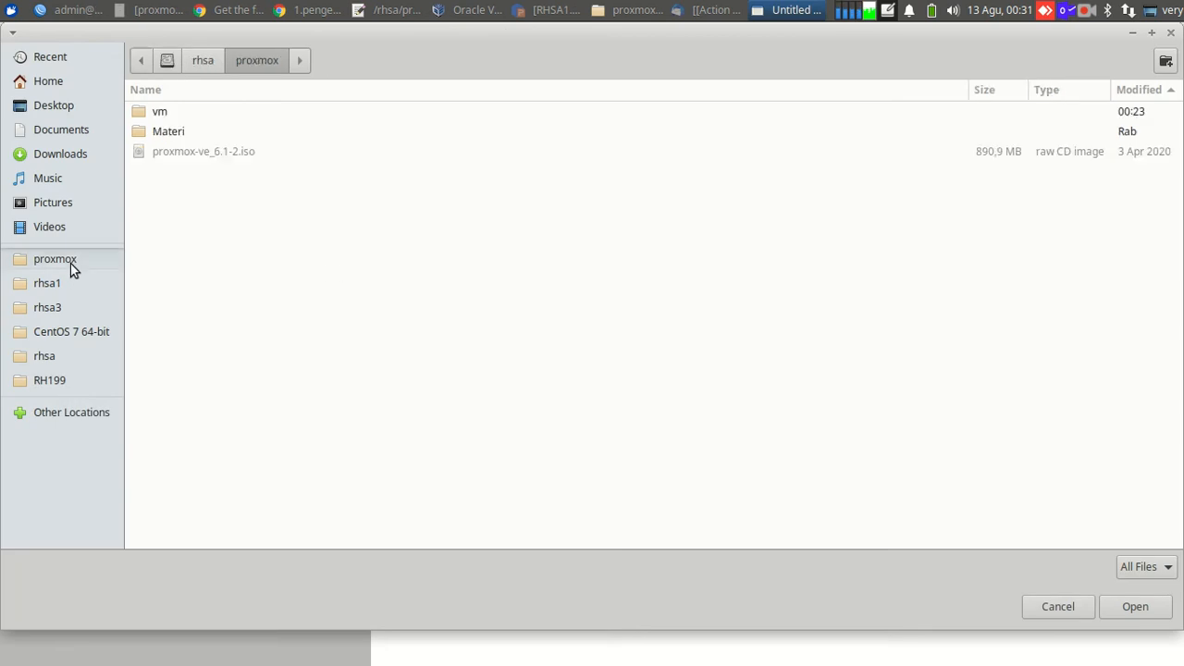
double_click(183, 135)
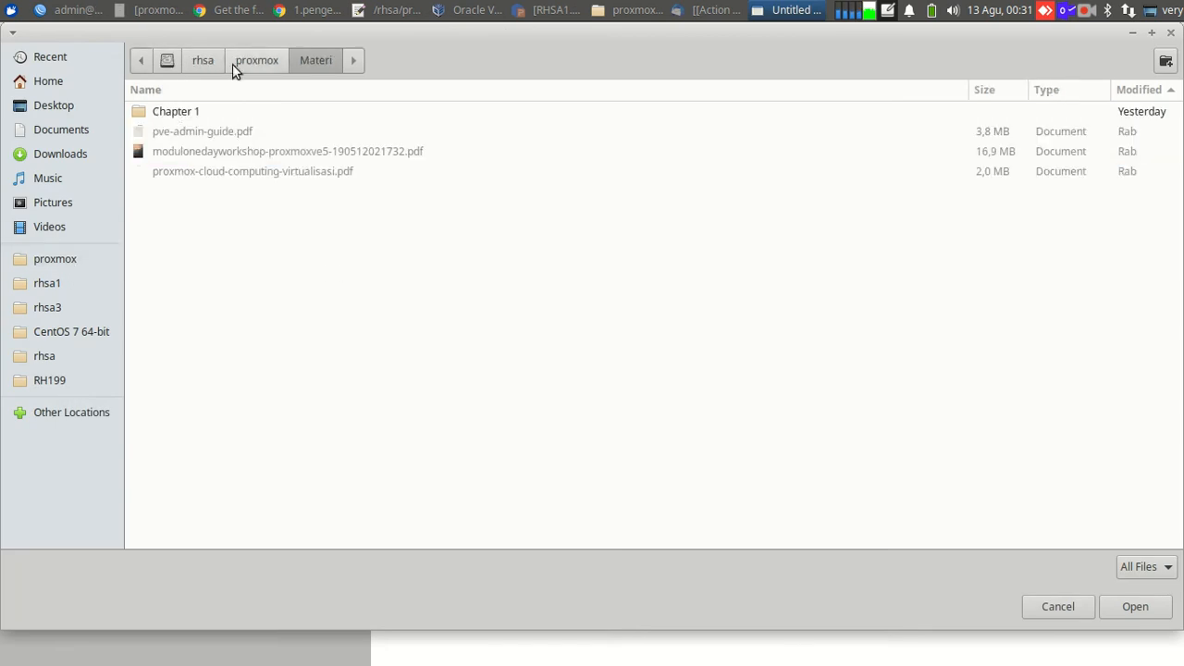
left_click(238, 65)
double_click(164, 110)
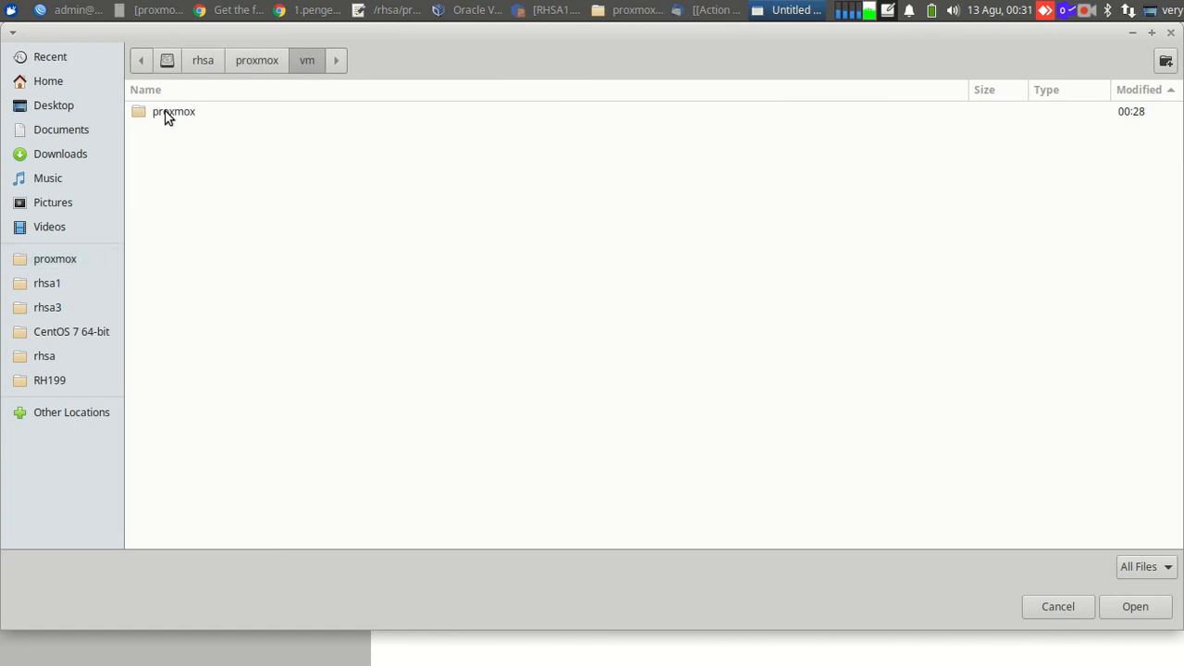
left_click(172, 113)
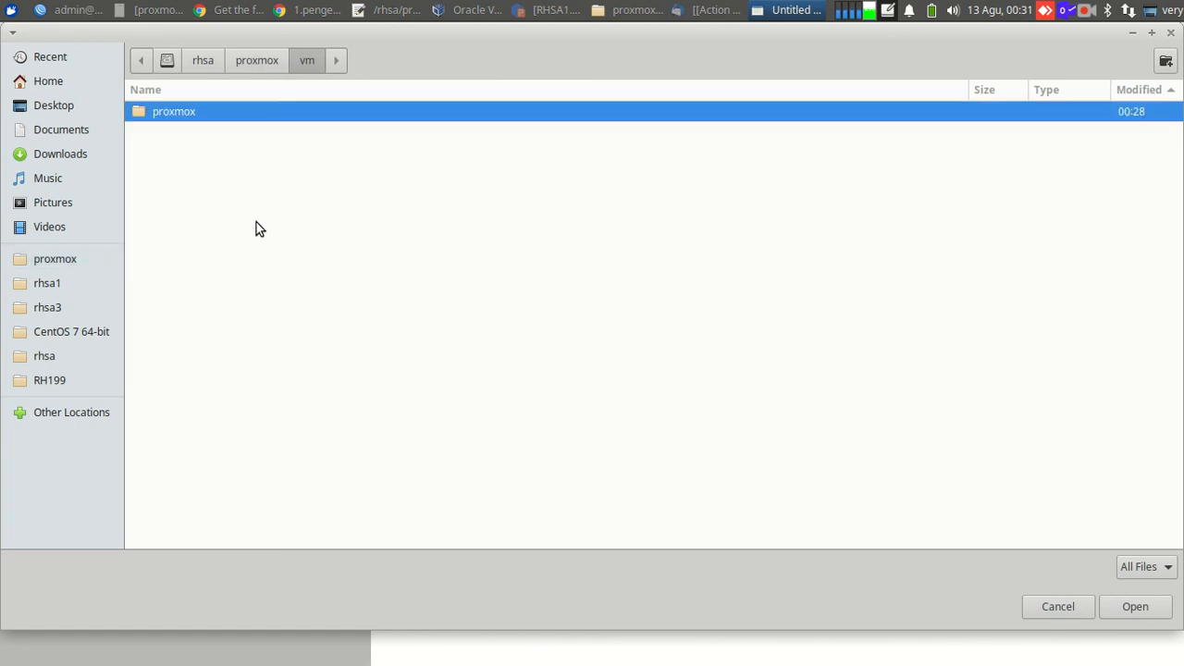
right_click(478, 124)
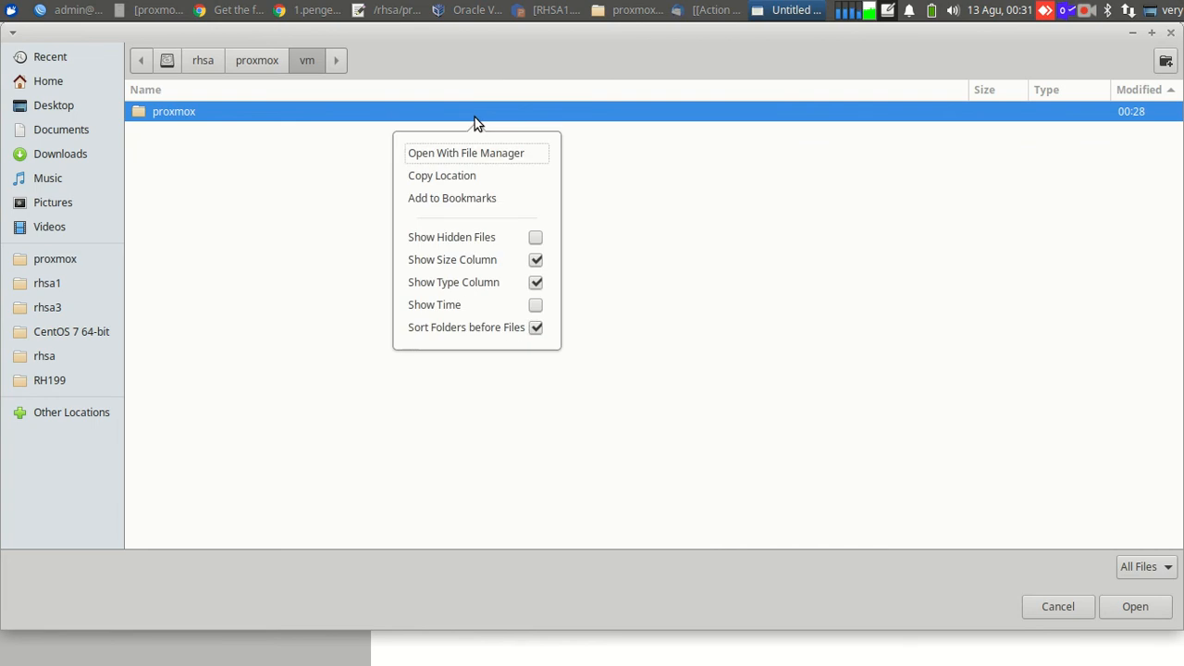
left_click(724, 224)
left_click(1120, 606)
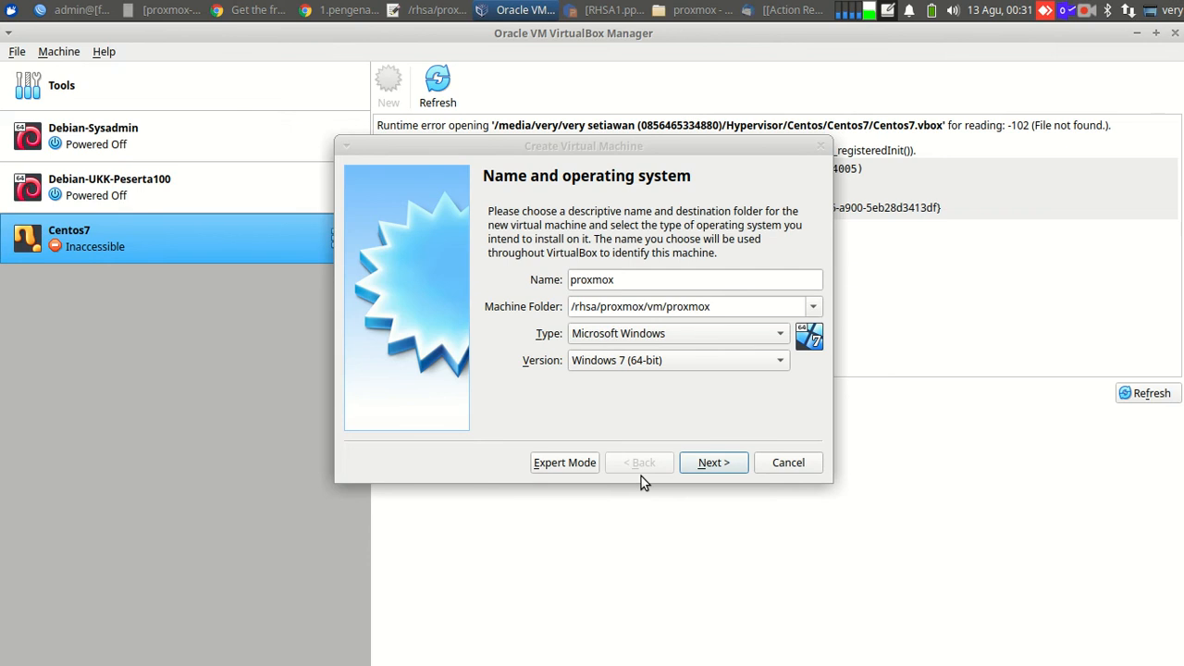
Set the machine type to Other with version Other/Unknown (64-bit).
left_click(729, 338)
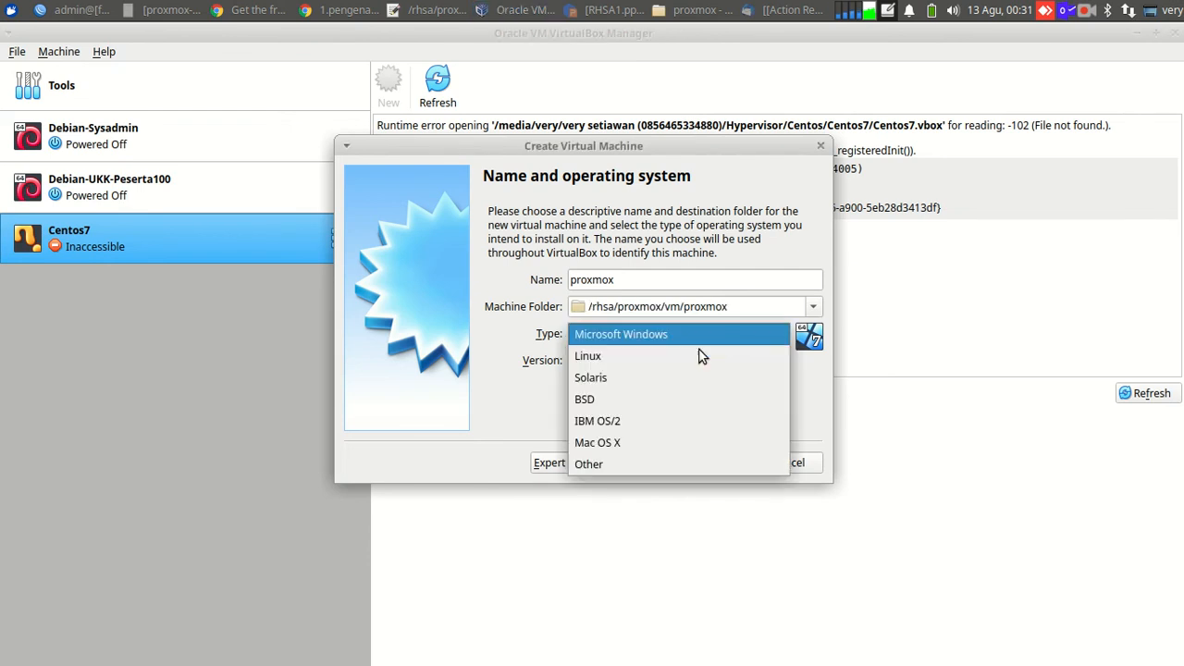
left_click(645, 463)
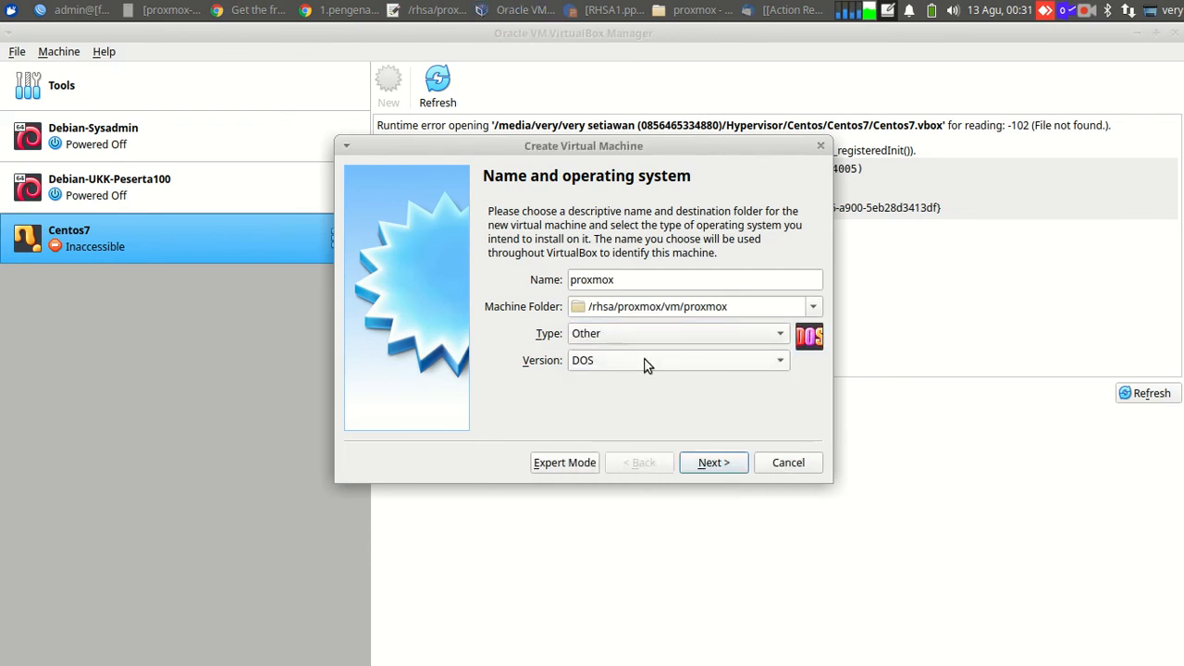
left_click(645, 362)
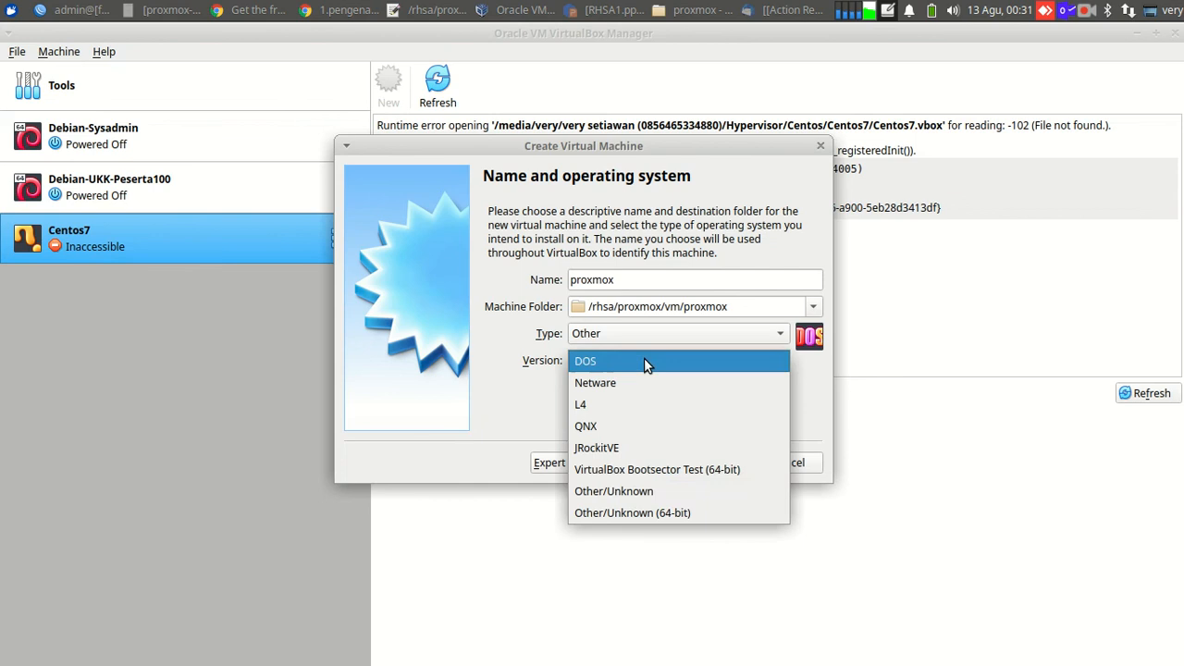
left_click(636, 507)
left_click(706, 469)
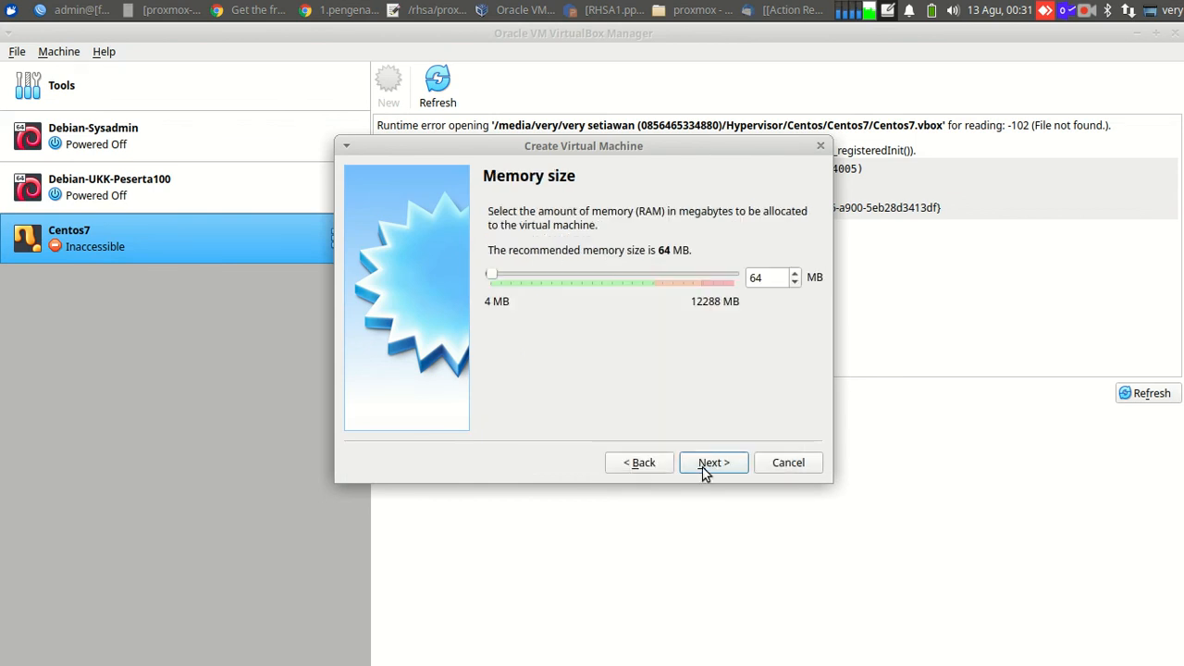
Give the VM 4096 MB of memory and continue to the hard disk step.
left_click_drag(766, 278, 729, 285)
type("4000")
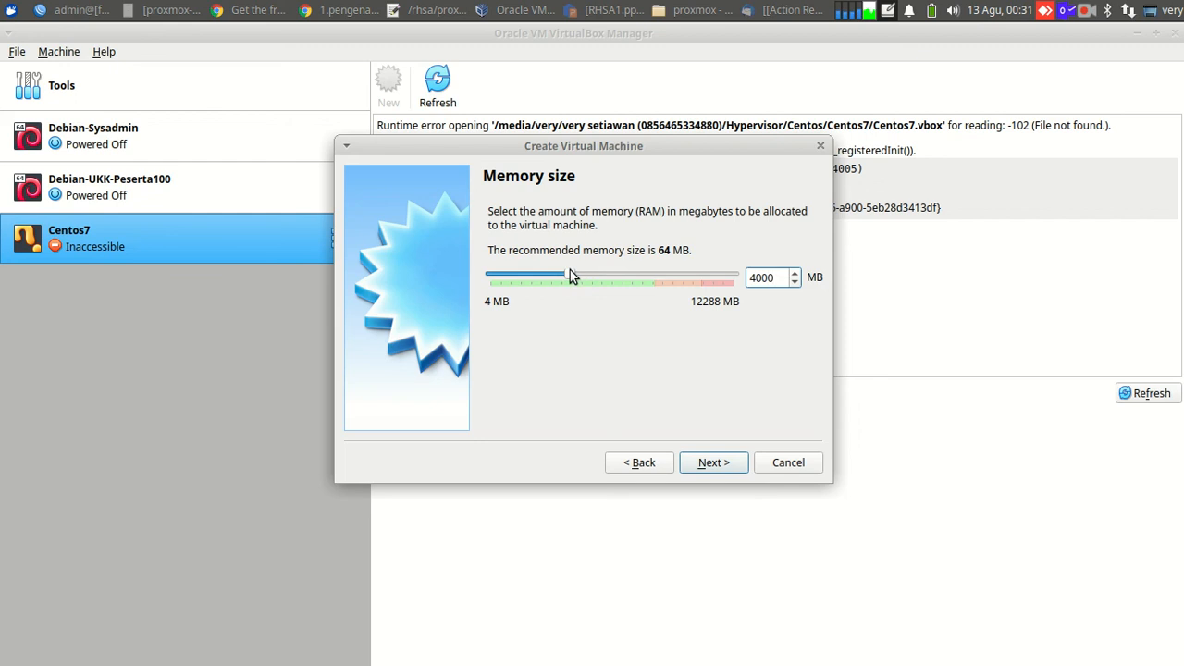
key("BackSpace")
key("BackSpace")
type("96")
left_click(705, 463)
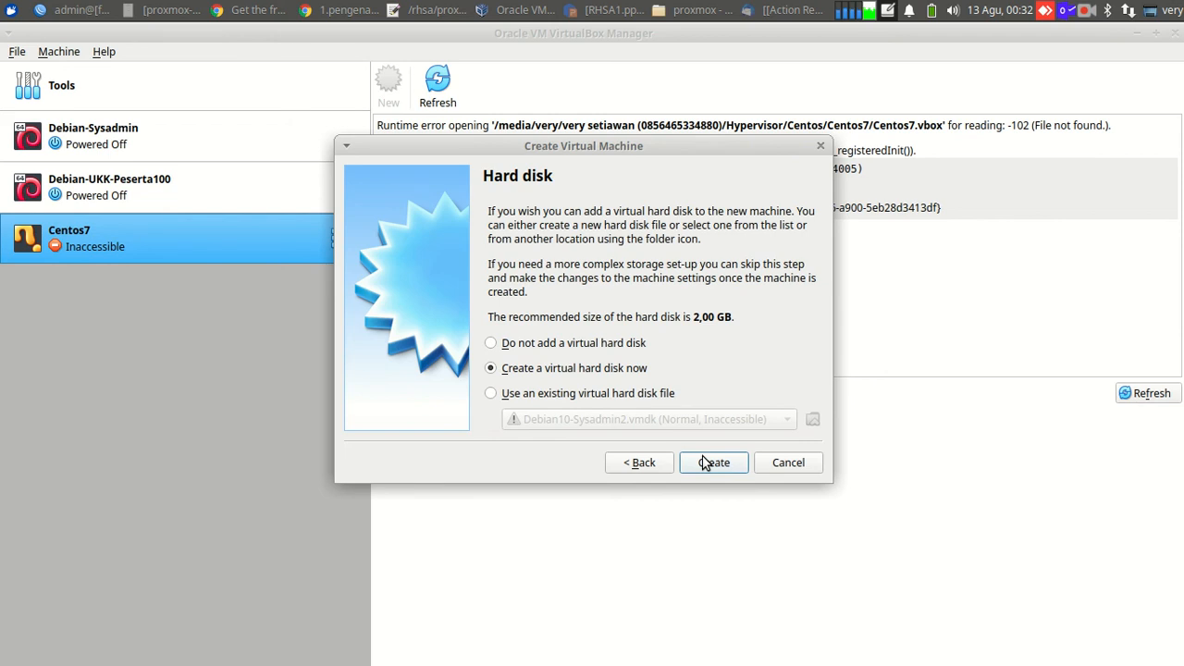
Create a dynamically allocated 100 GB VMDK virtual disk for the proxmox machine.
left_click(705, 463)
left_click(525, 271)
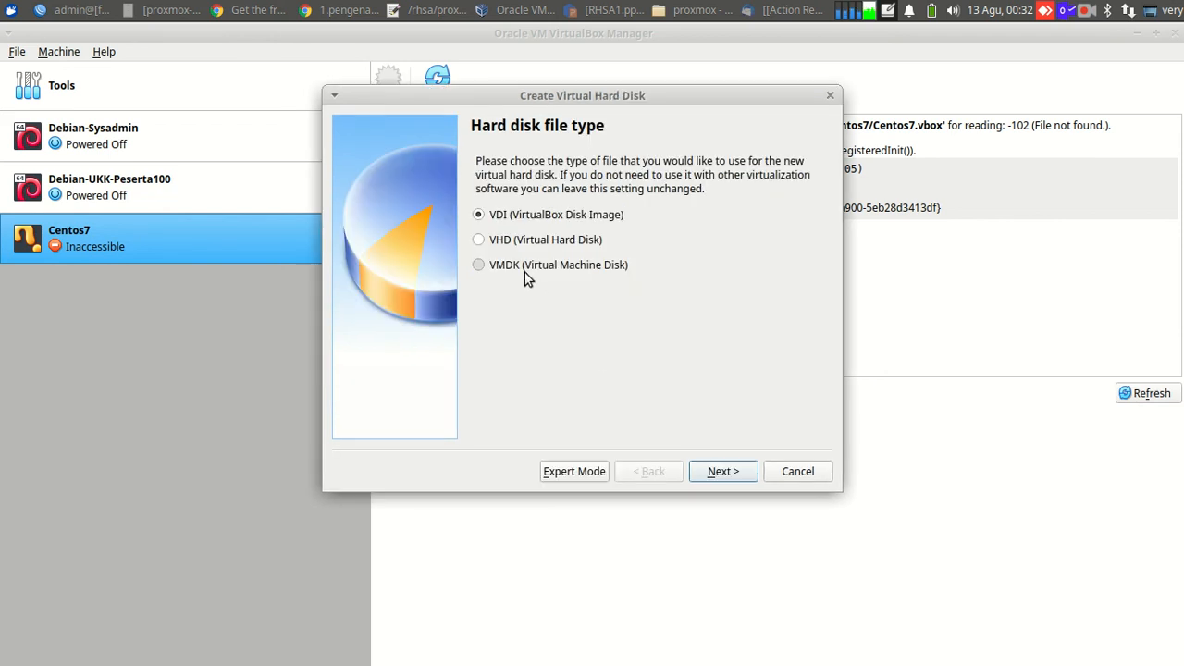
left_click(711, 477)
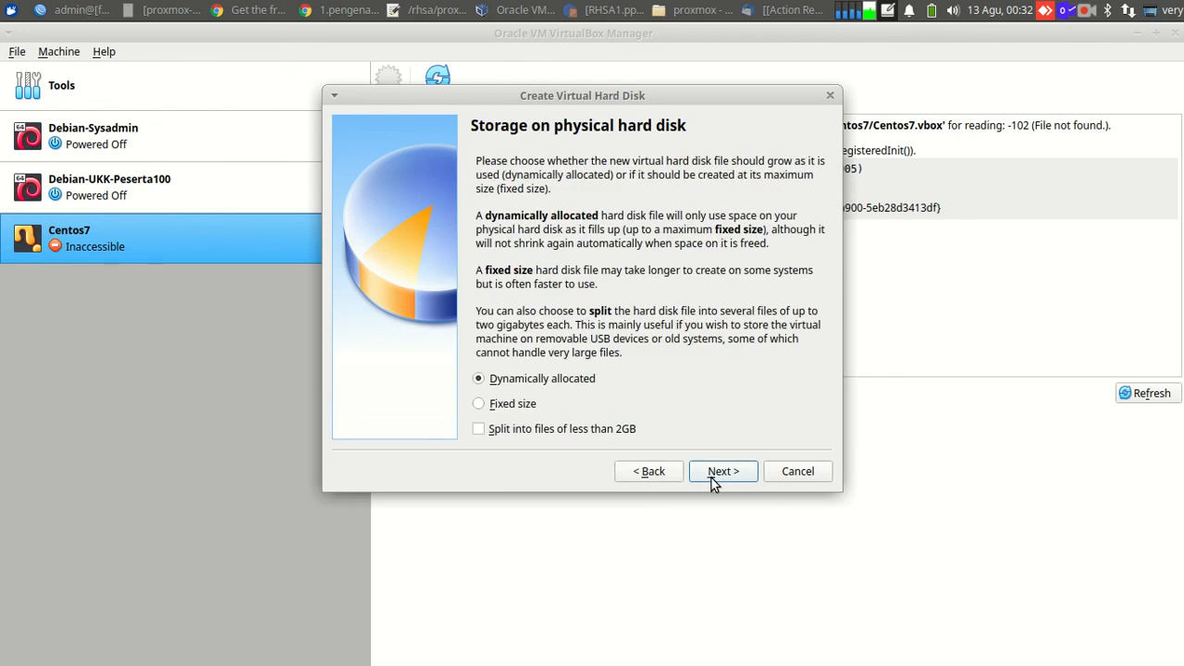
left_click(711, 478)
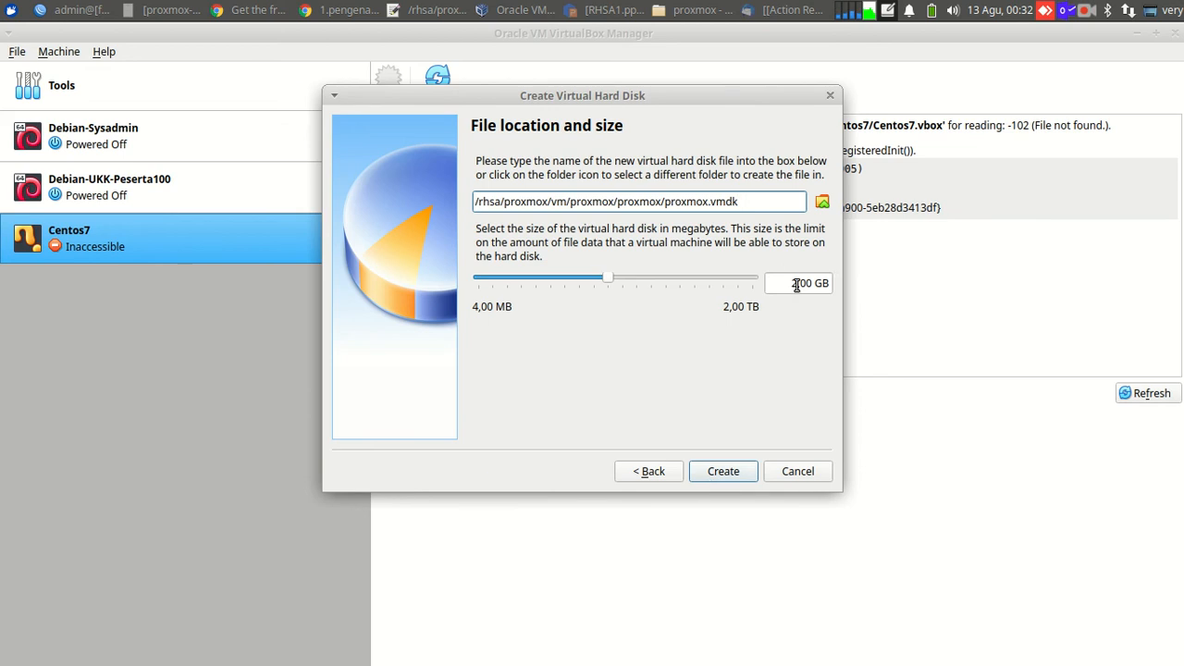
left_click_drag(796, 284, 785, 284)
type("100")
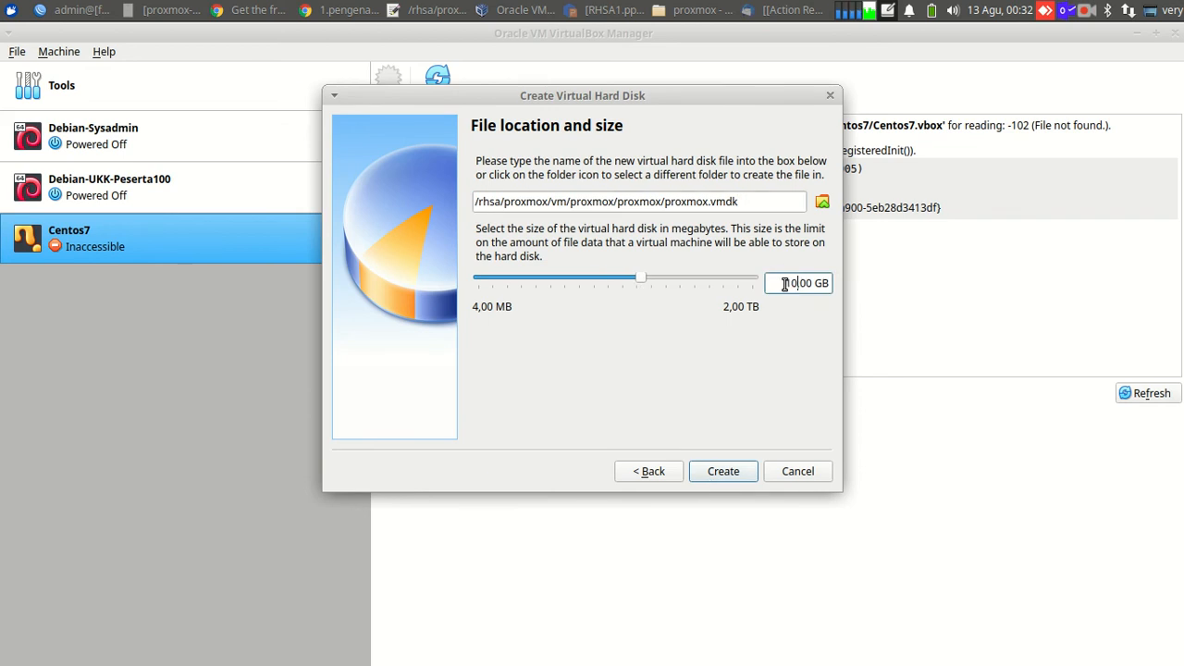
left_click(740, 472)
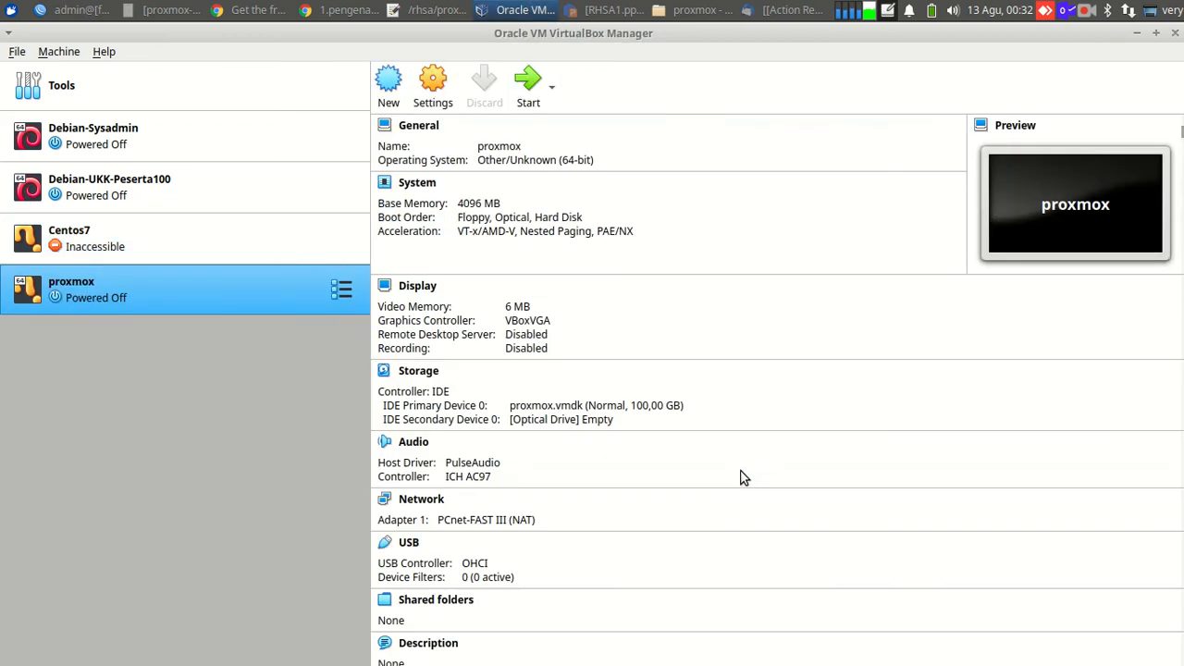
left_click(439, 94)
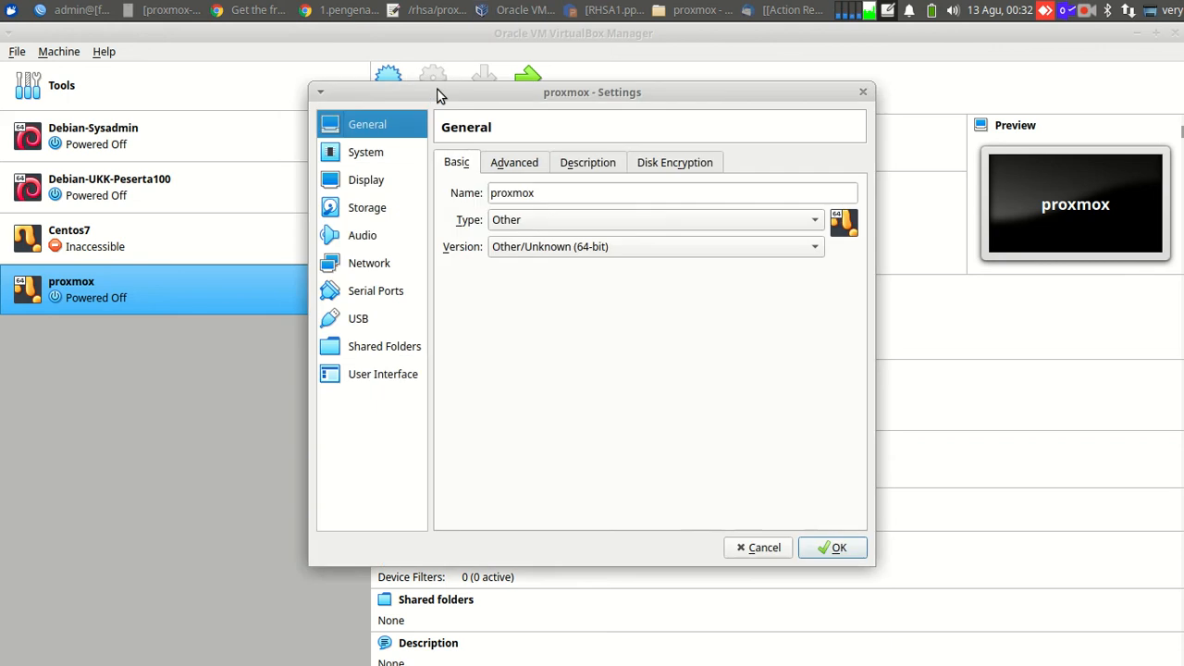
left_click(387, 156)
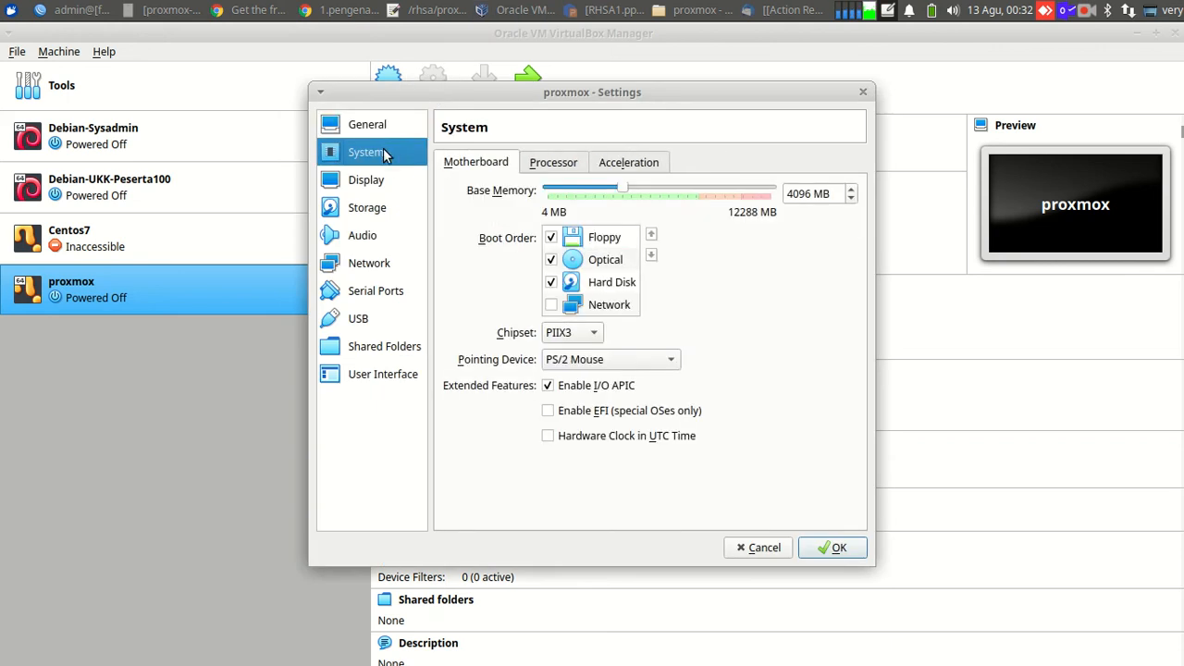
left_click(541, 167)
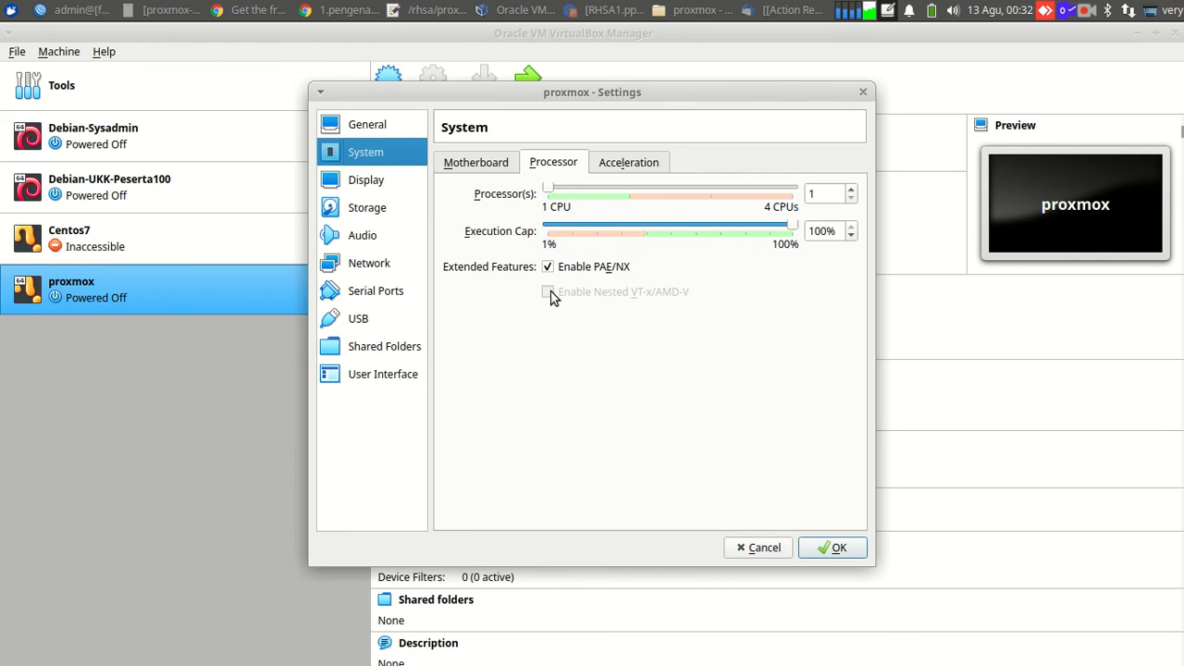
left_click(748, 548)
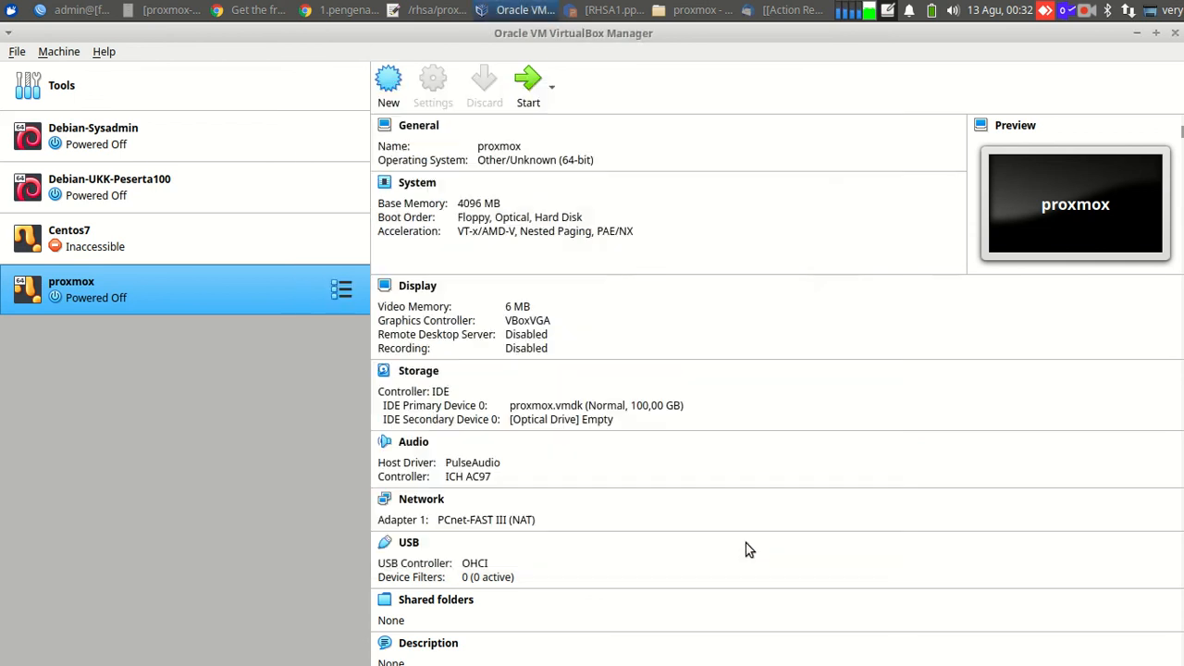
Glance at the Instalasi Proxmox di VirtualBox slide, then show Chrome's AWS Academy login tab.
left_click(271, 11)
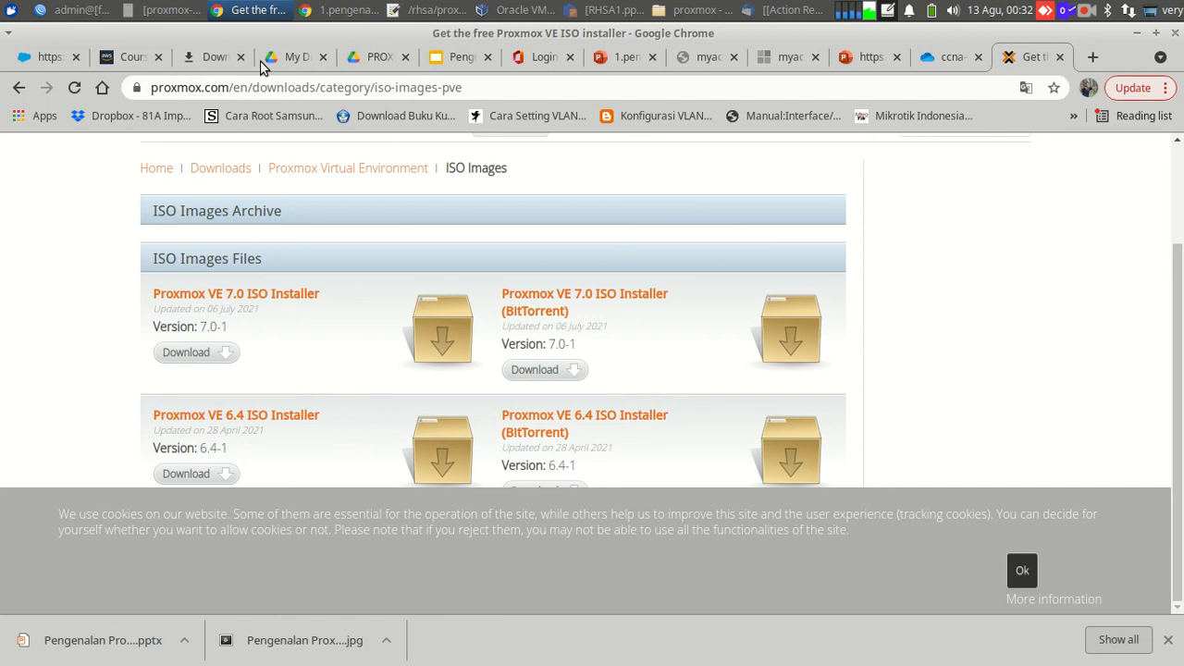
left_click(329, 11)
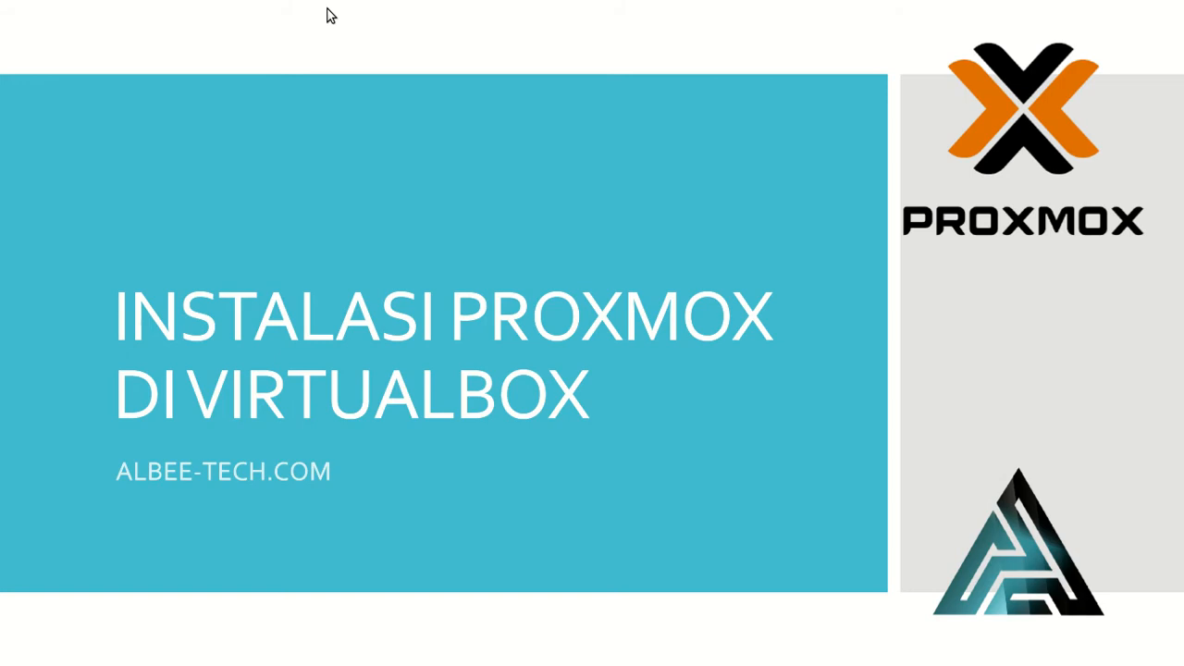
key("alt+Tab")
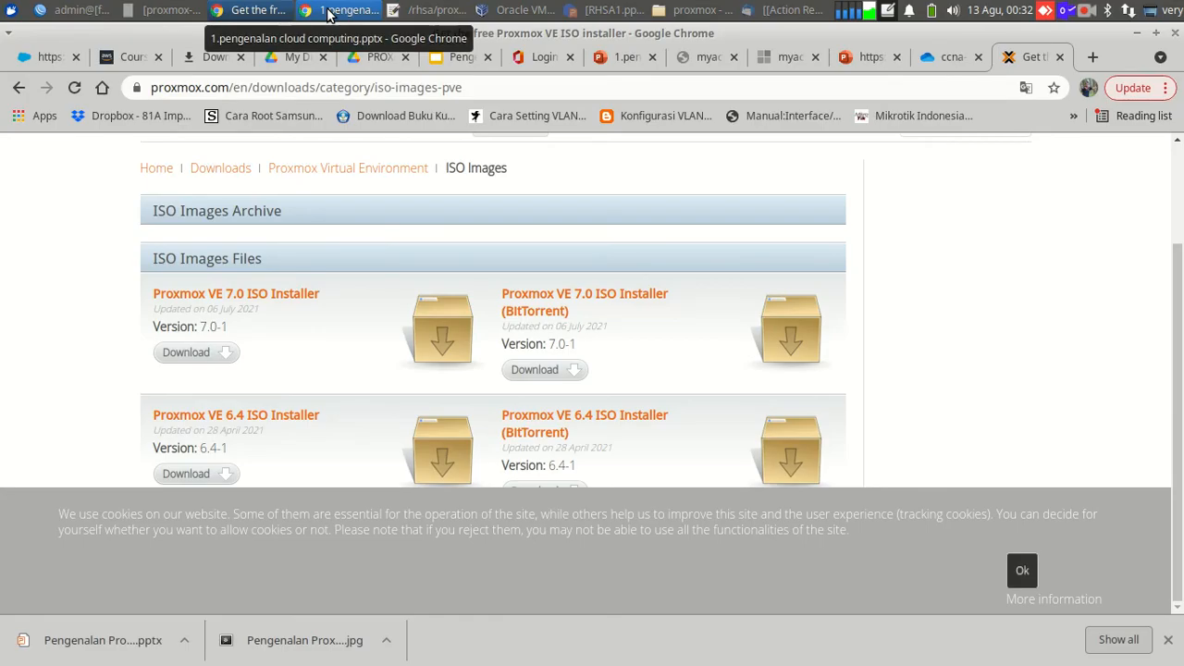
left_click(50, 59)
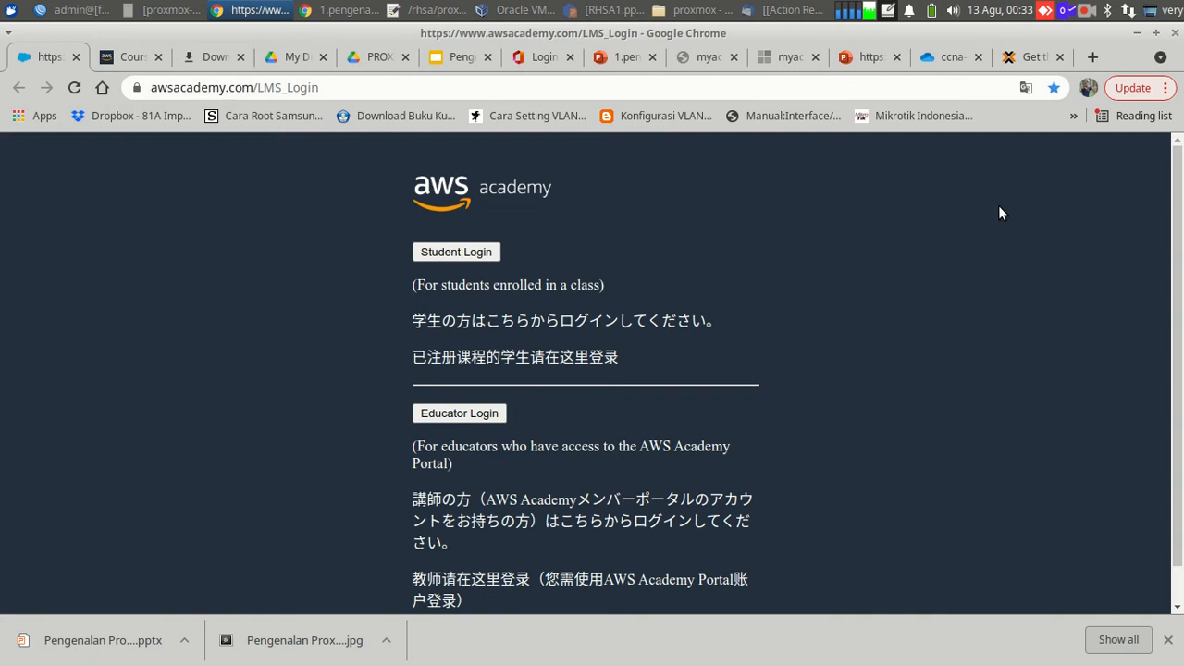
Open the Virtualization With Proxmox VE 6 course on lms.albee-tech.com in a new tab.
left_click(1092, 57)
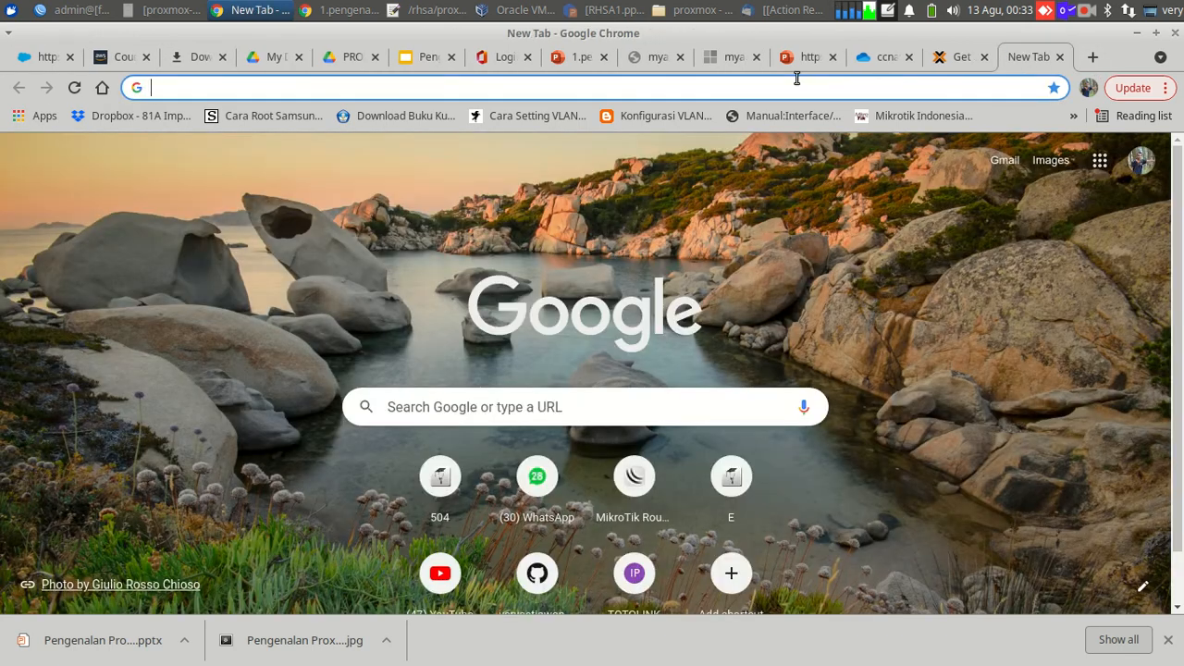
type("lms.albee-tech.com")
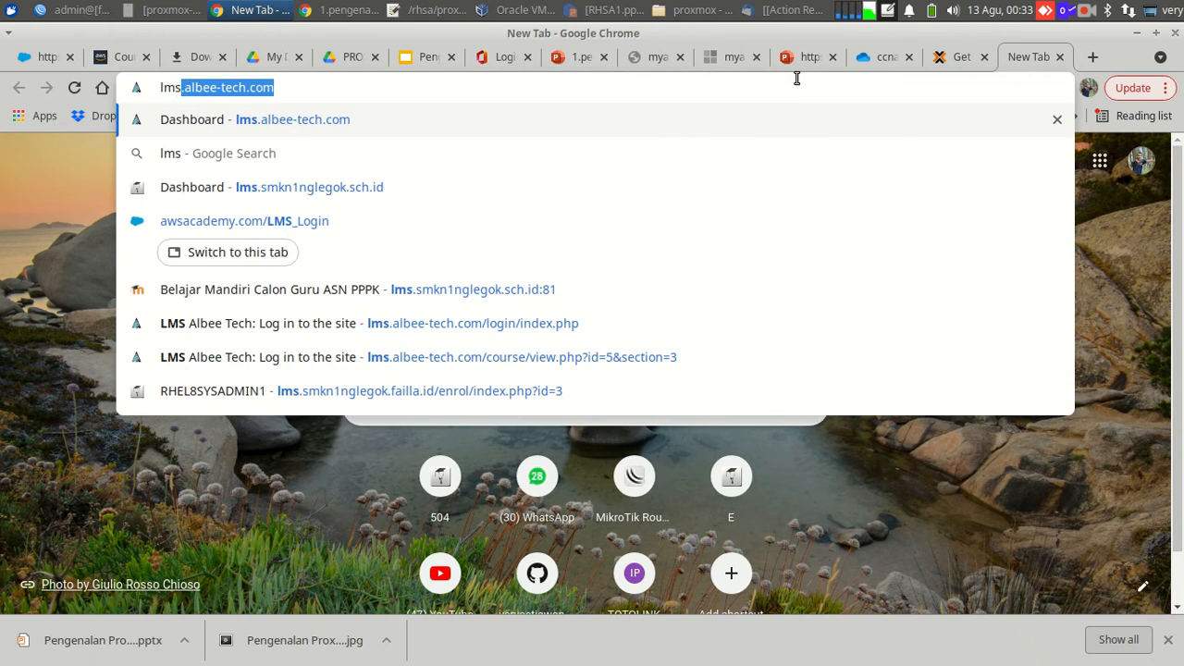
key("Return")
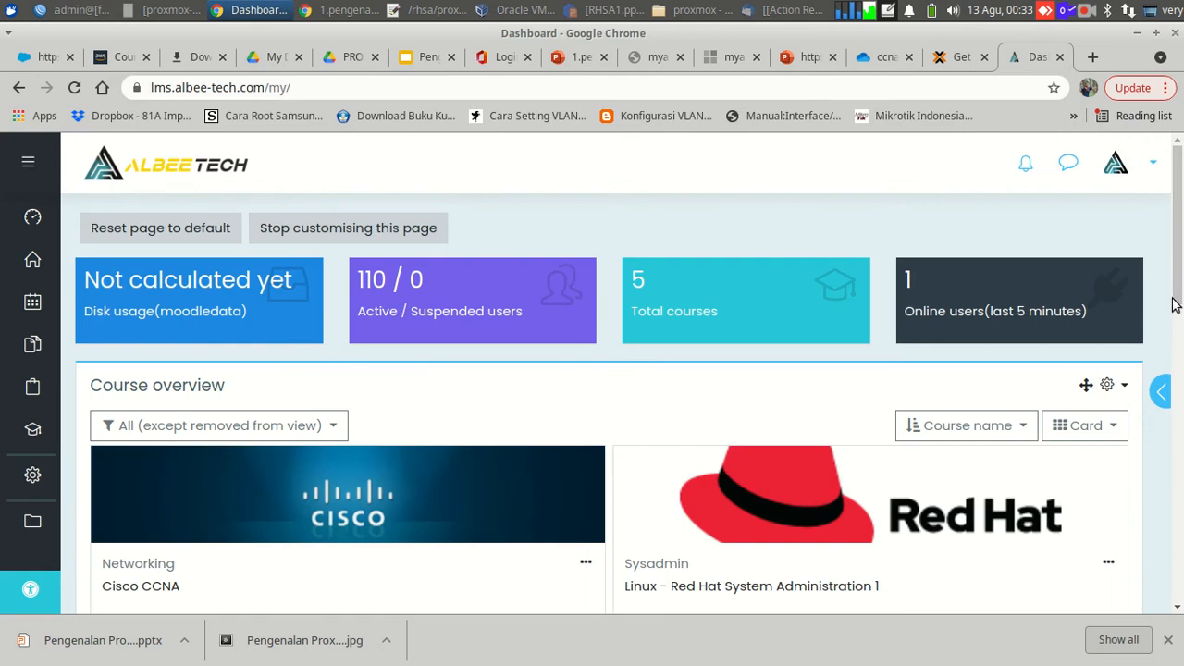
scroll(442, 241, "down", 4)
scroll(611, 404, "down", 2)
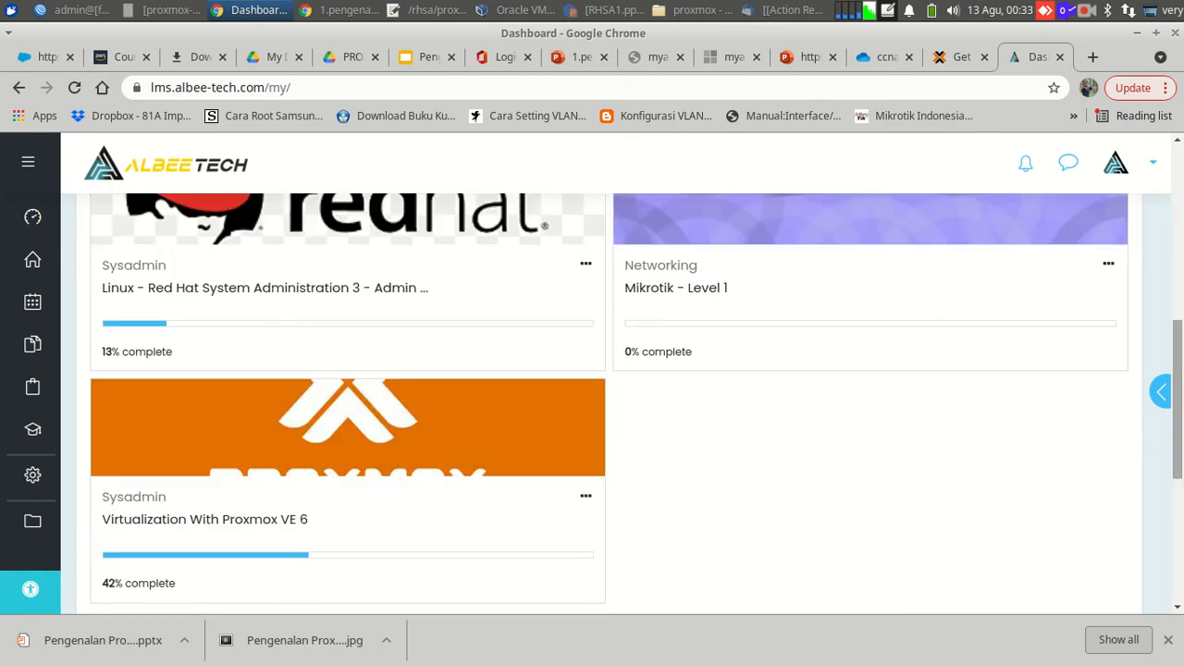
left_click(270, 533)
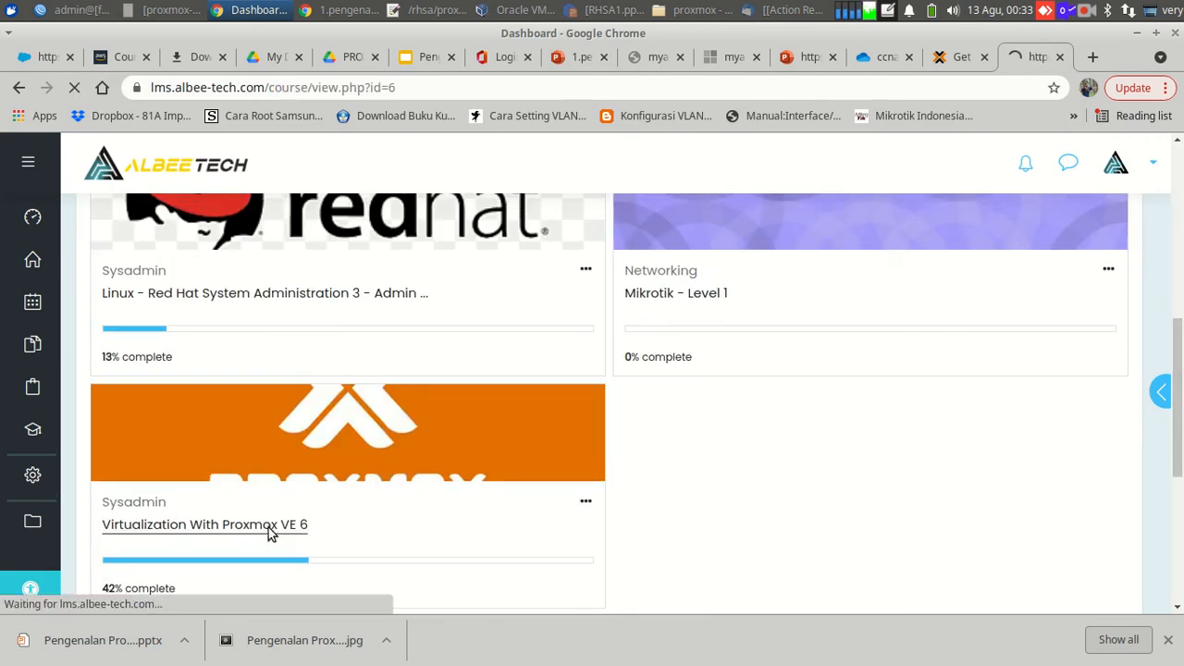
Open Chapter 1 - Pengenalan Proxmox at slide 6 on enabling nested VT/AMD.
scroll(601, 398, "down", 5)
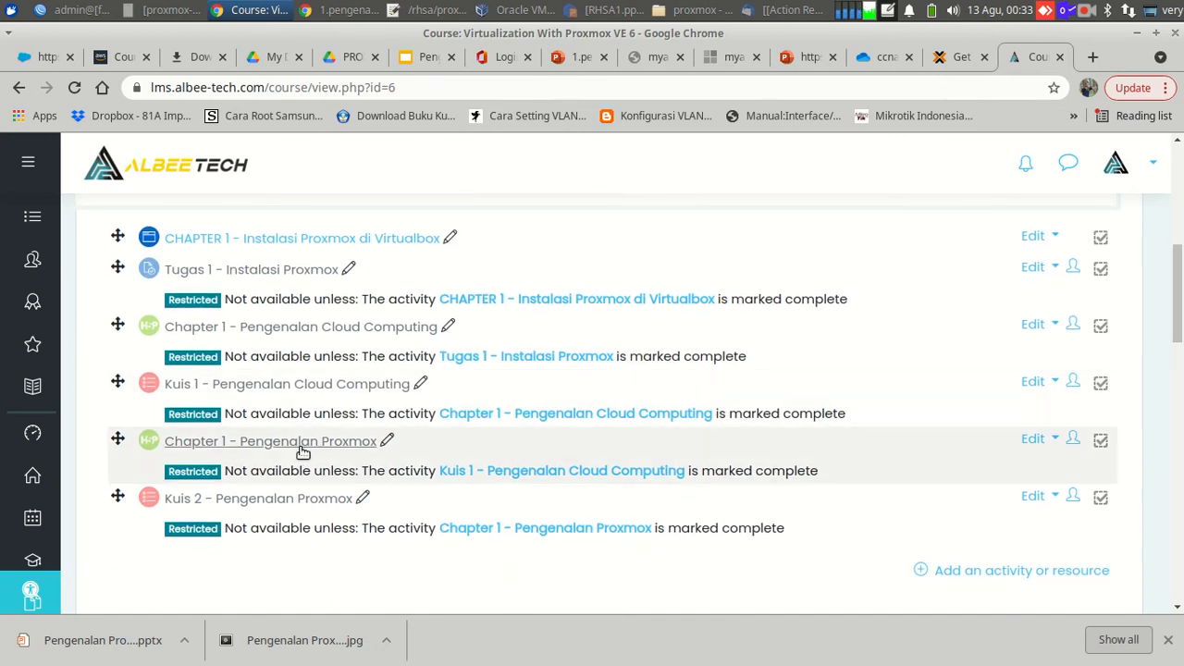
left_click(300, 452)
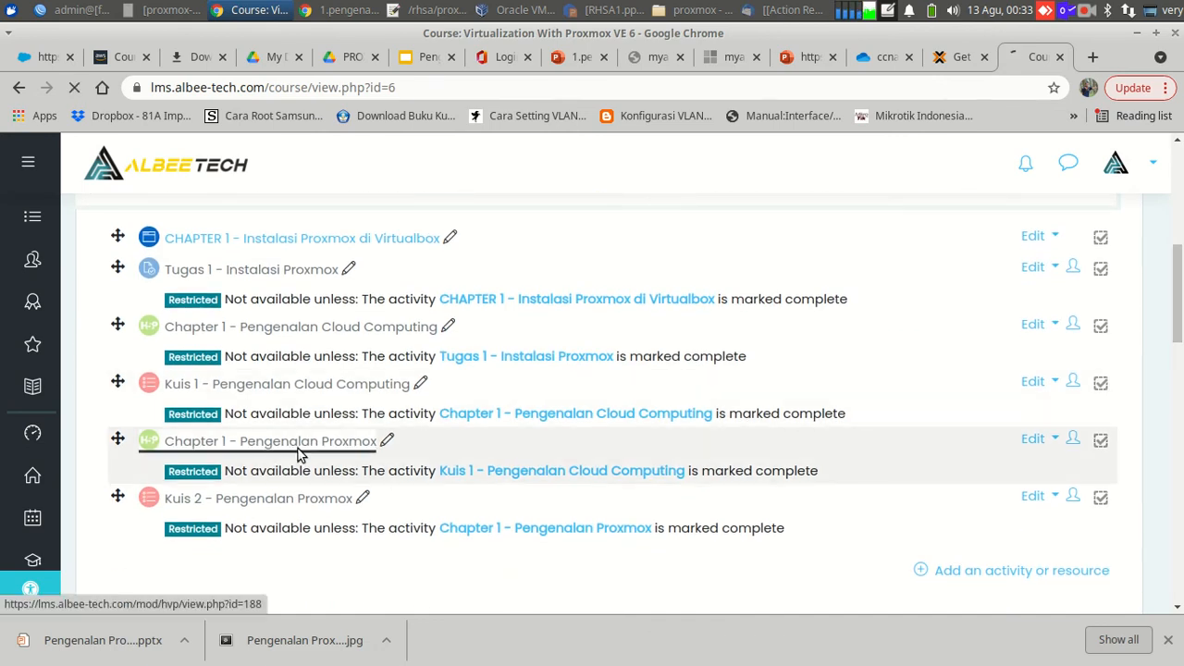
scroll(383, 416, "down", 3)
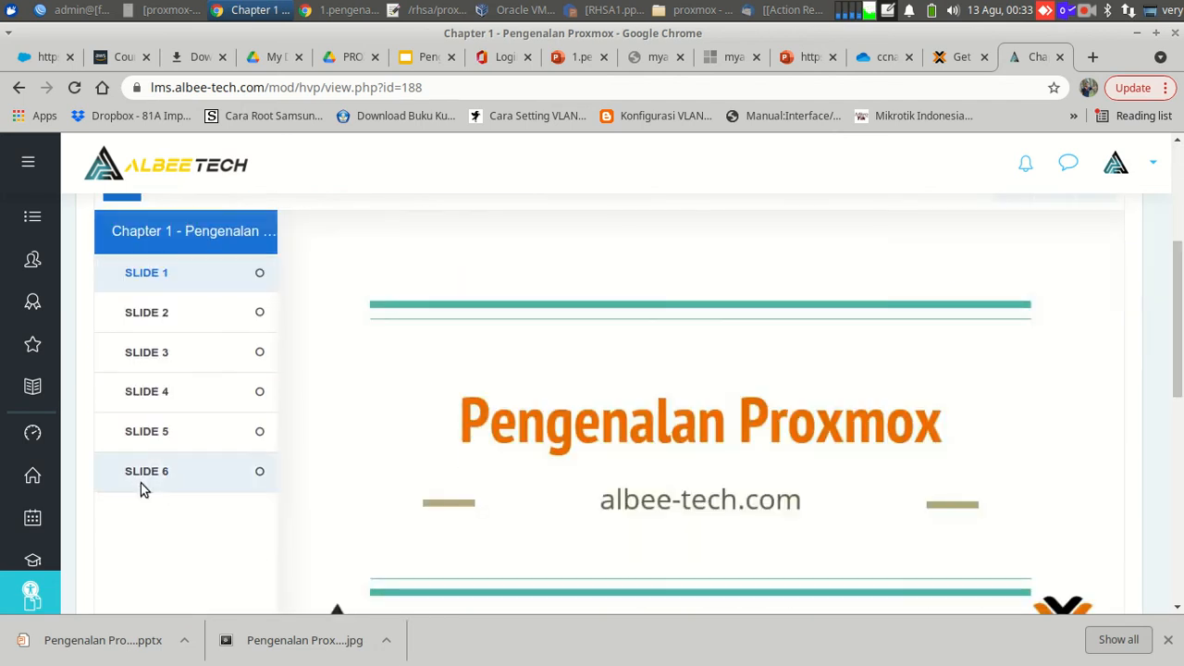
left_click(139, 480)
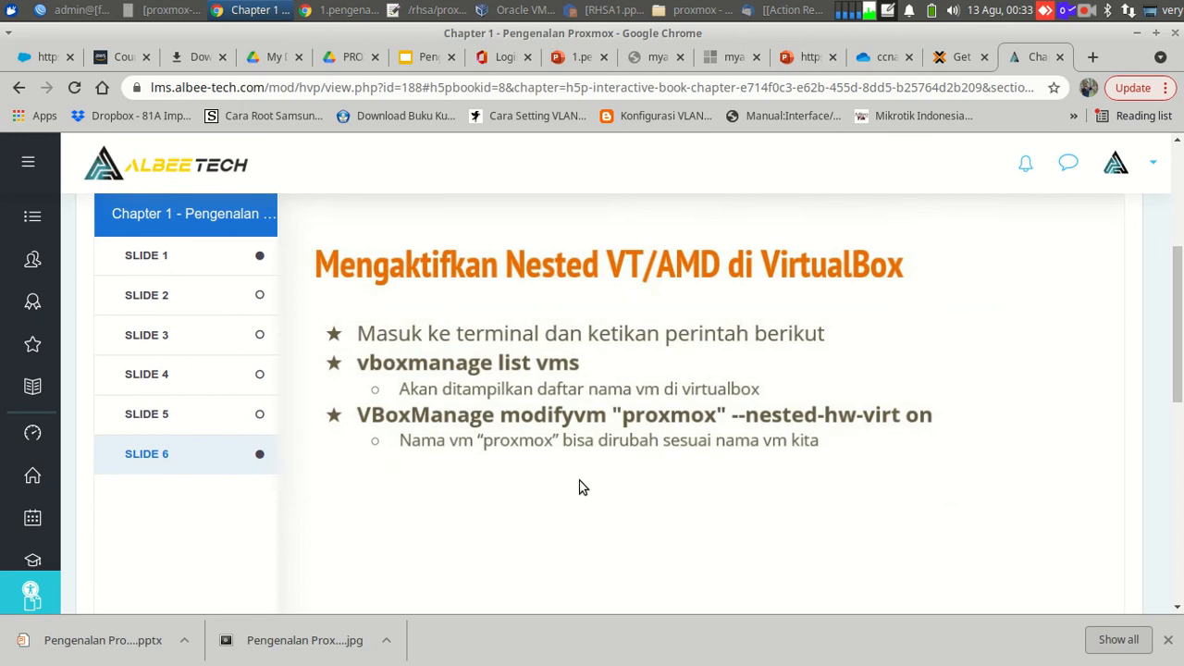
Open a terminal window and resize it to sit below the slide.
mouse_move(801, 648)
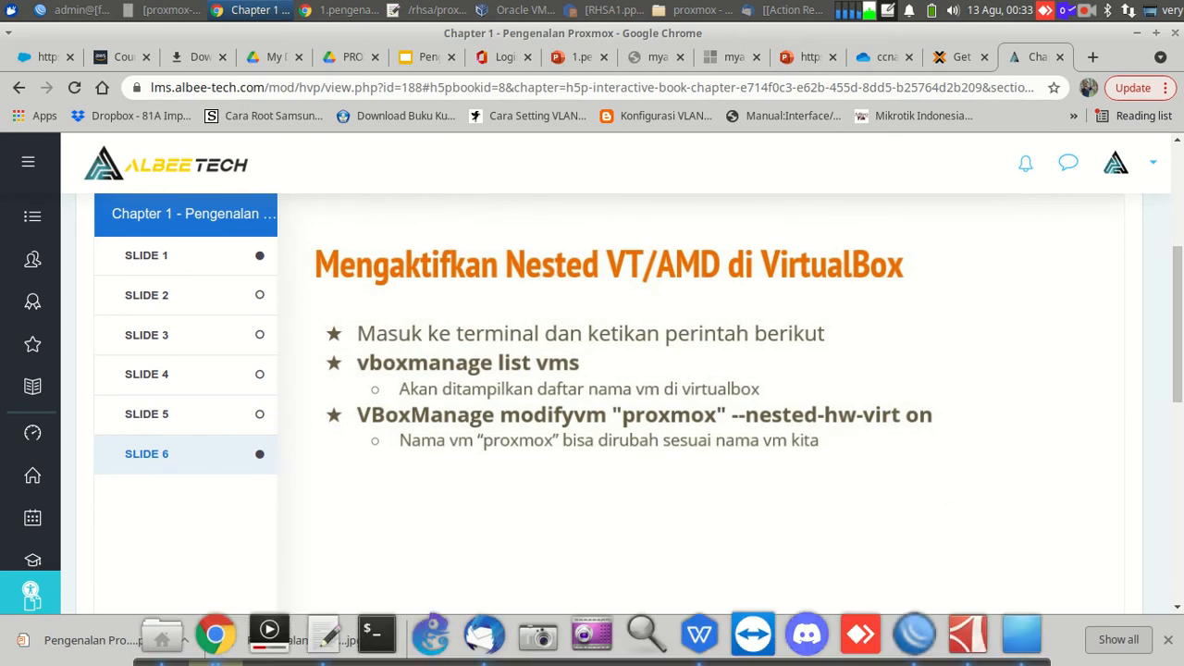
left_click(376, 635)
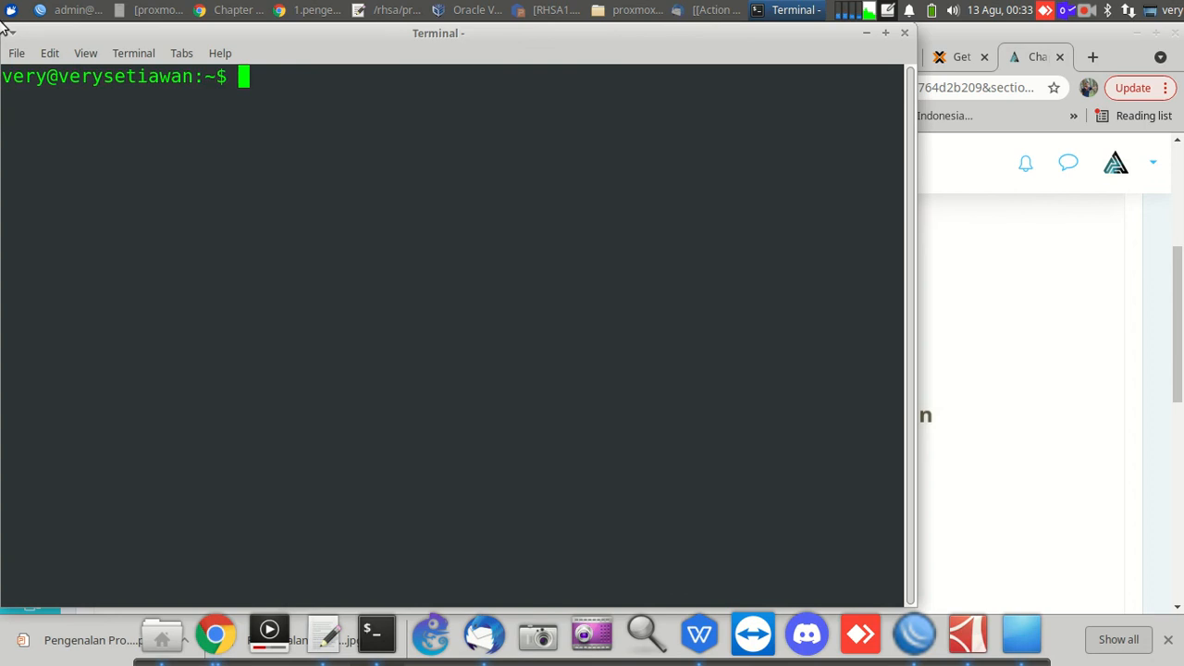
left_click_drag(8, 31, 383, 41)
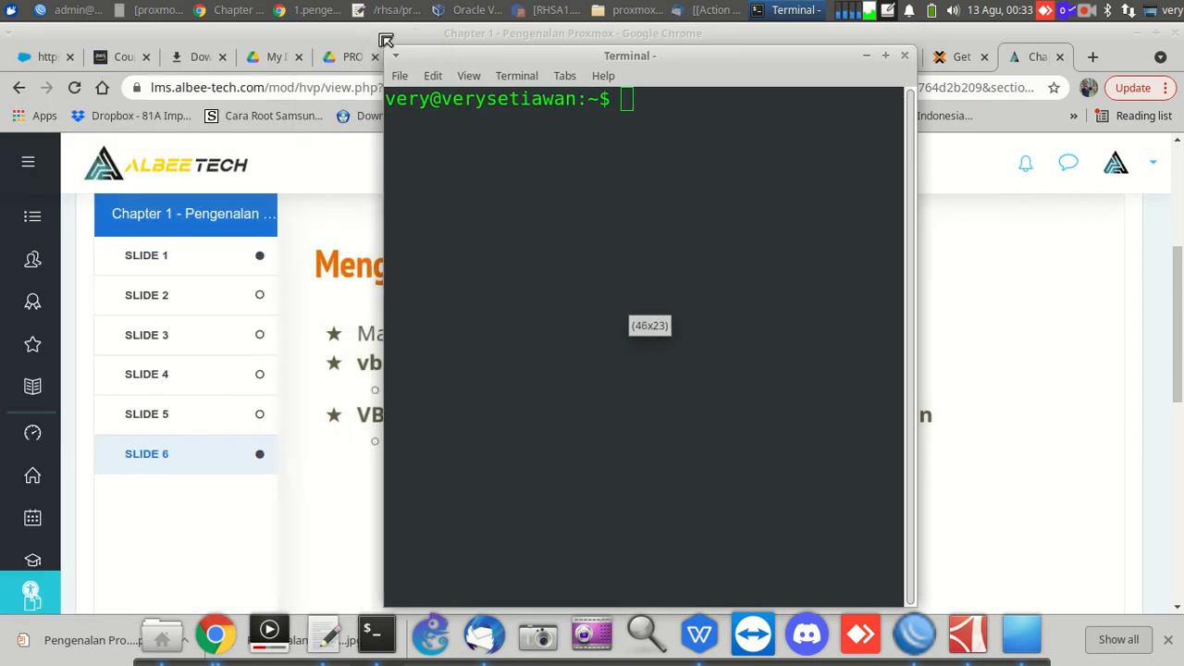
left_click_drag(466, 55, 379, 461)
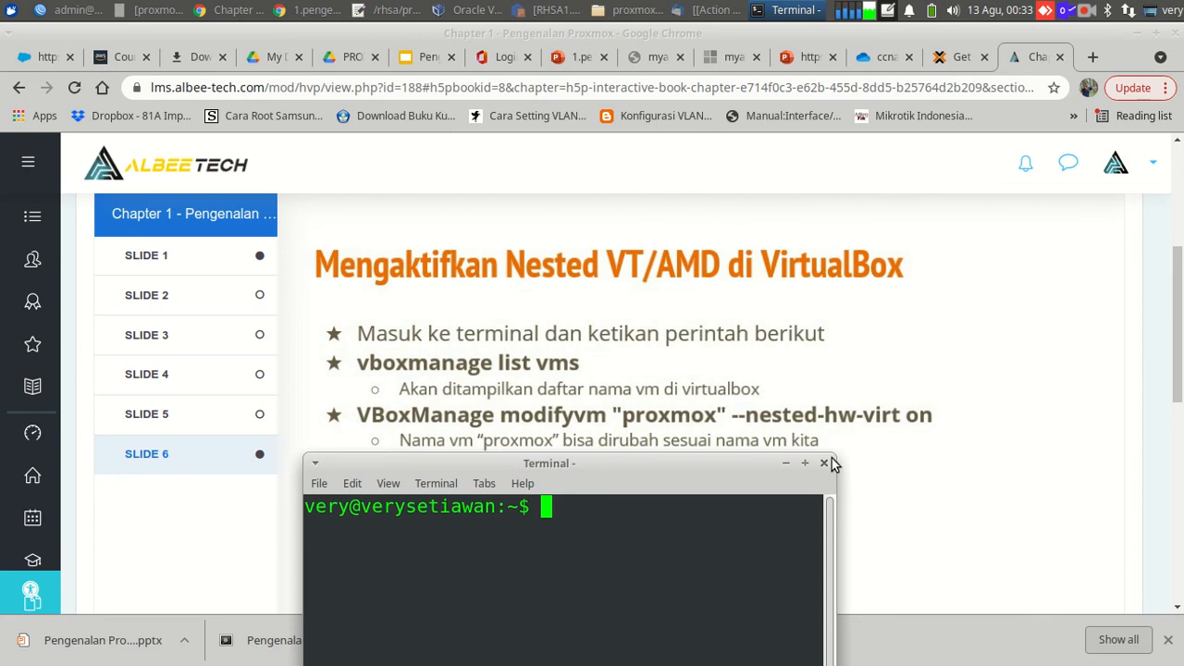
left_click_drag(827, 463, 1107, 459)
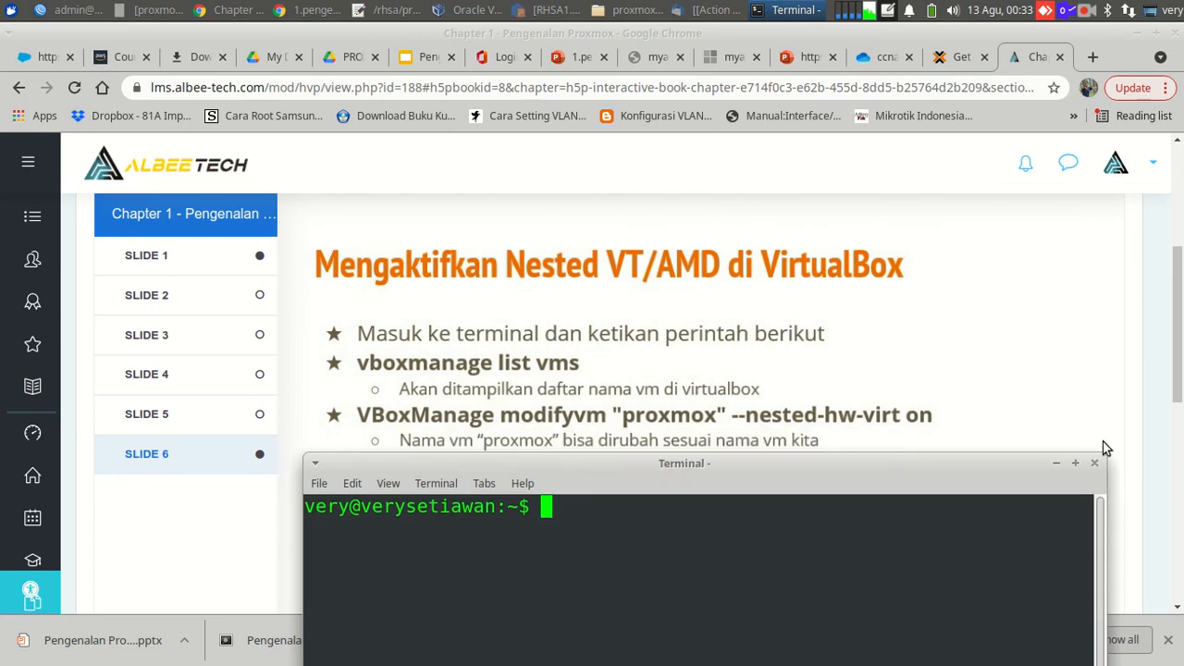
Run vboxmanage list vms, showing proxmox among four VMs, and begin the modifyvm command.
type("vboxmanage ")
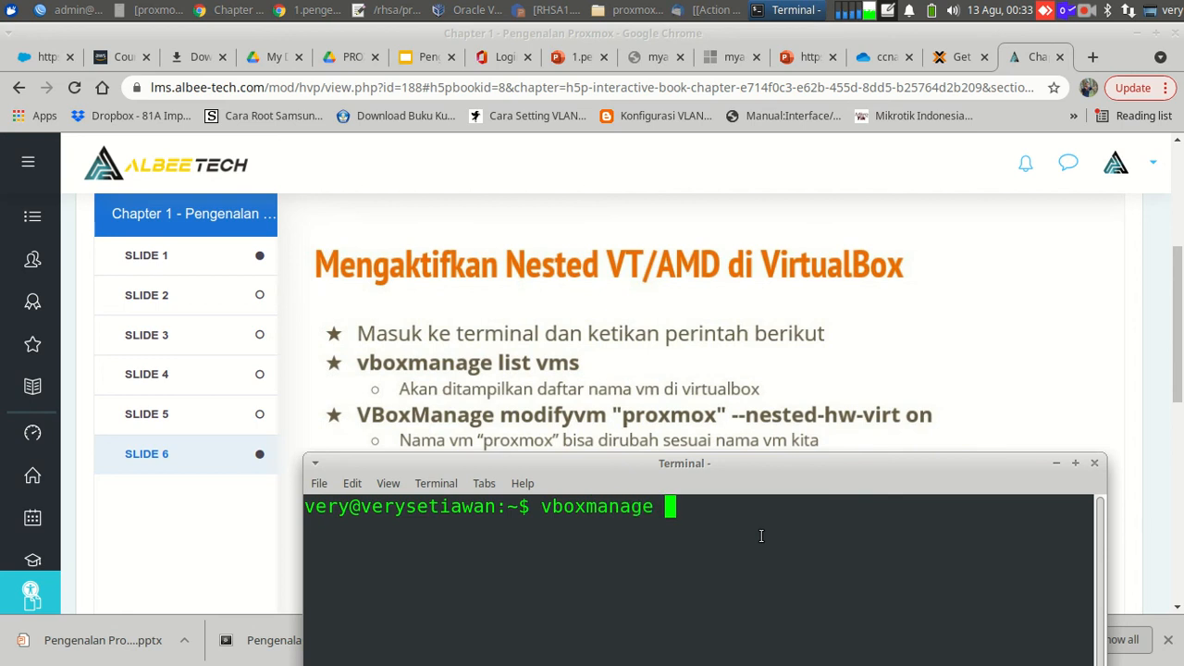
type("list")
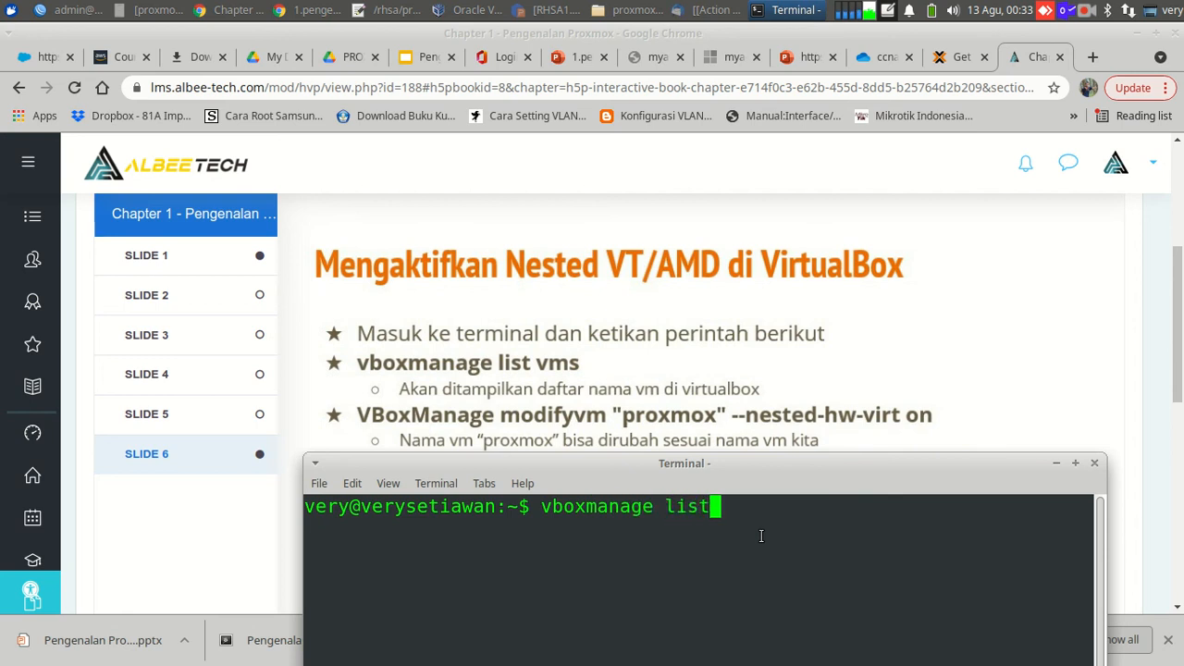
type(" vms")
key("Return")
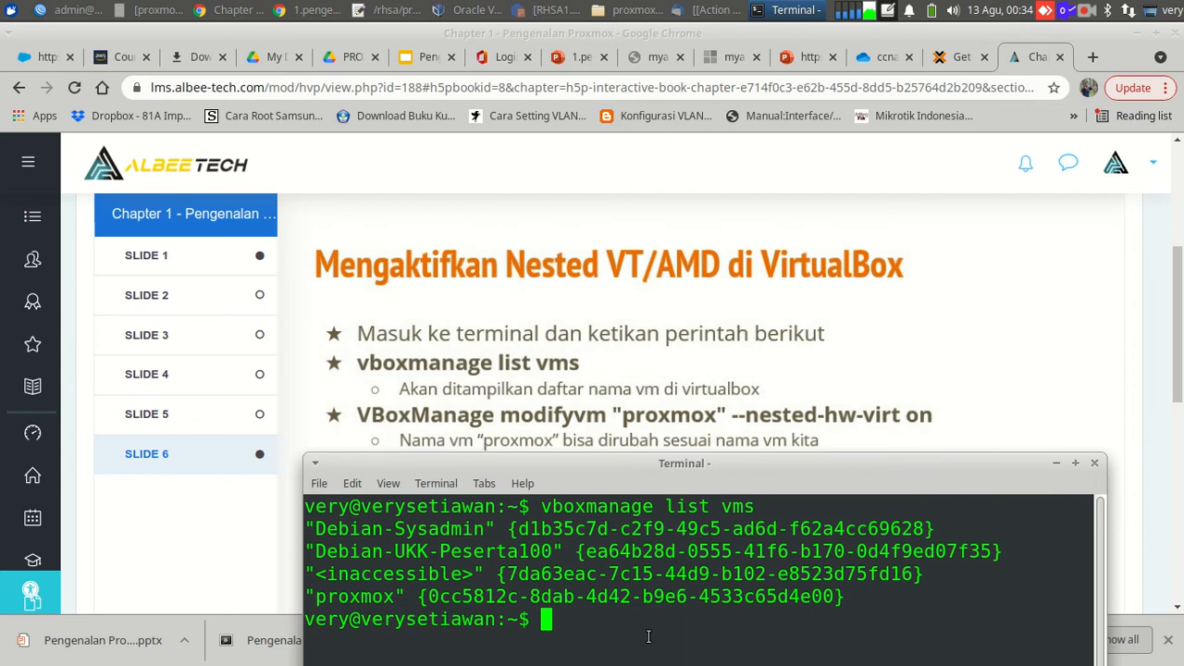
type("vbox")
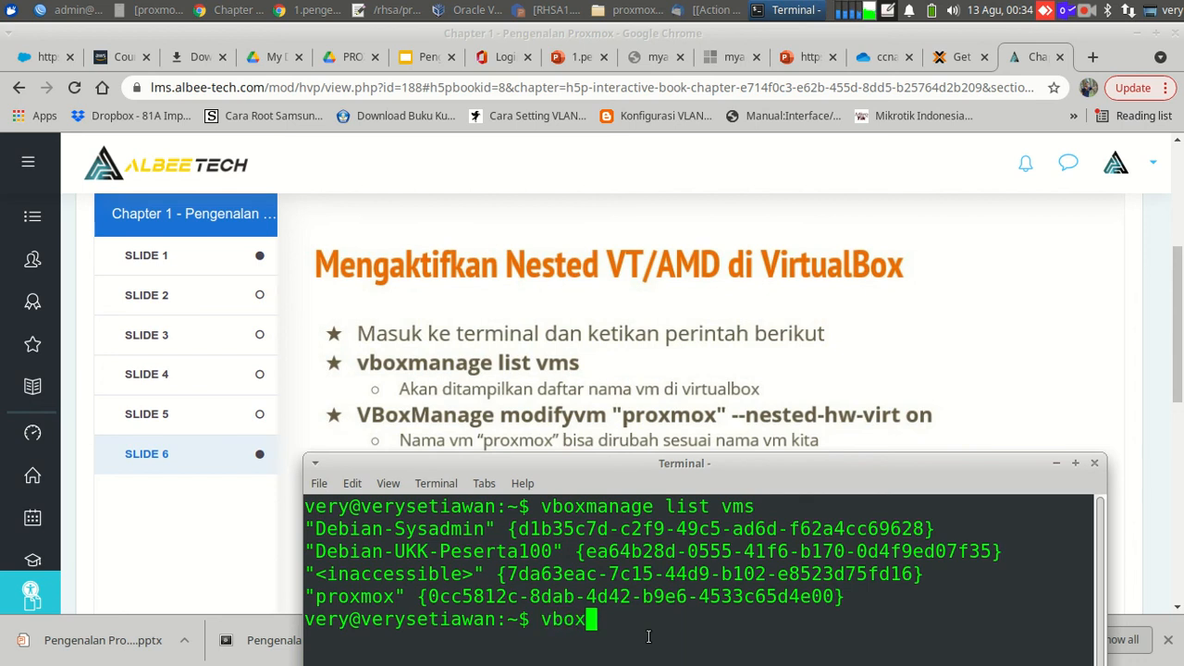
type("manage ")
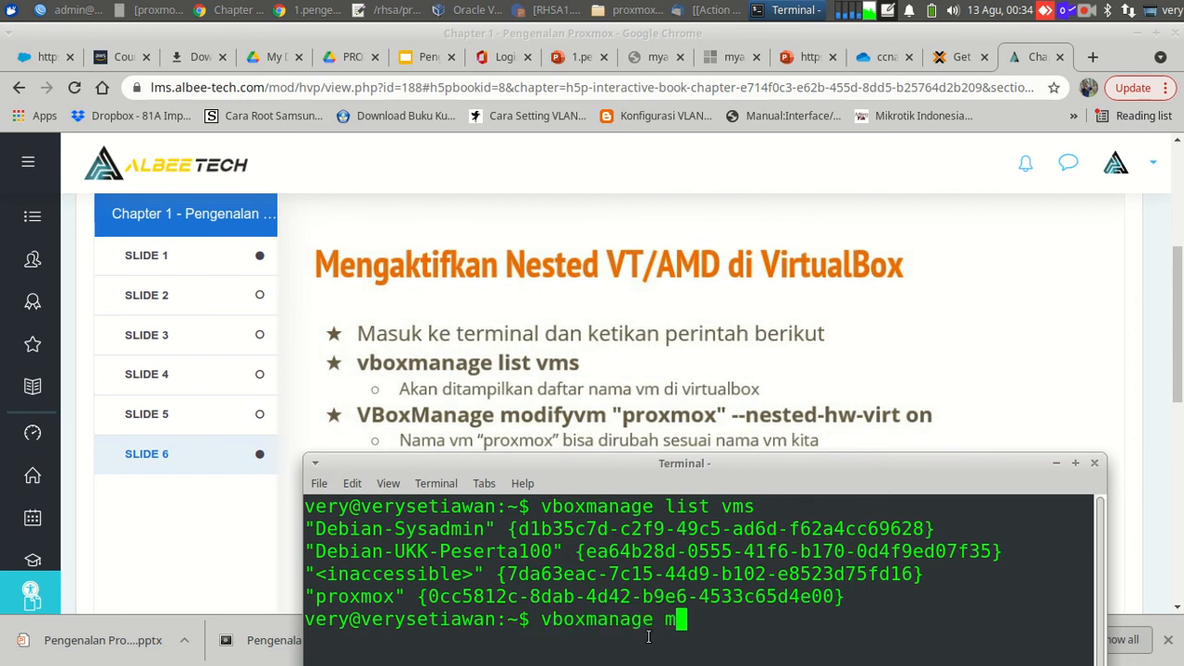
type("mody")
Run vboxmanage modifyvm 'proxmox' --nested-hw-virt on to enable nested virtualization.
key("BackSpace")
type("if")
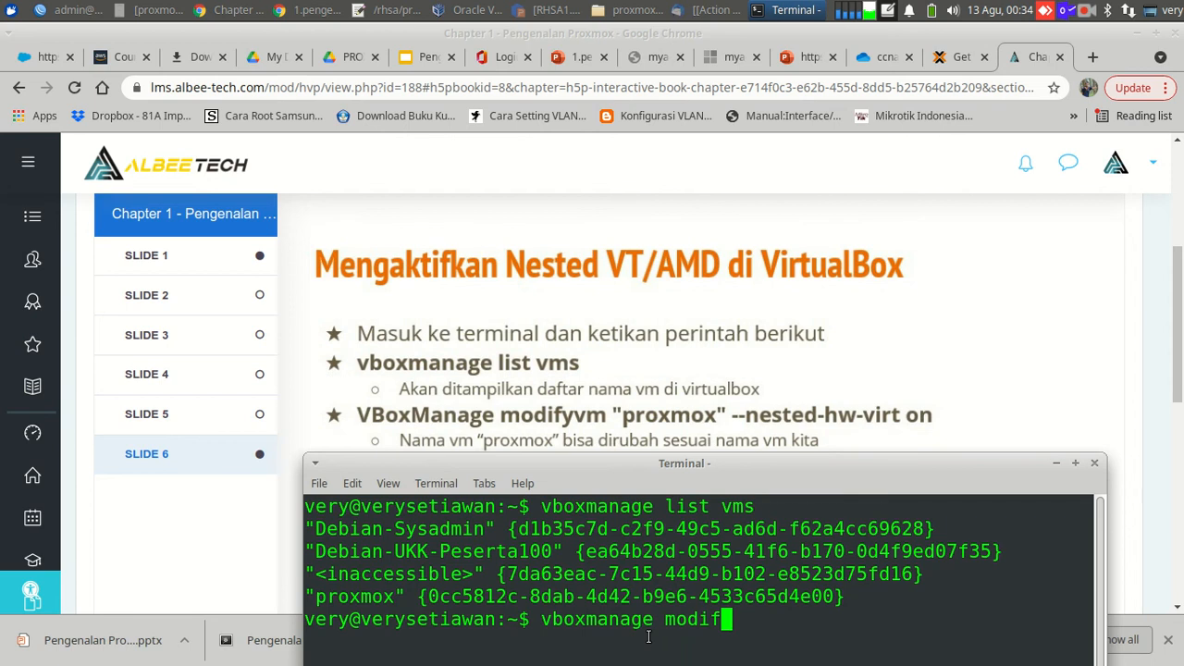
type("yvm \"pro")
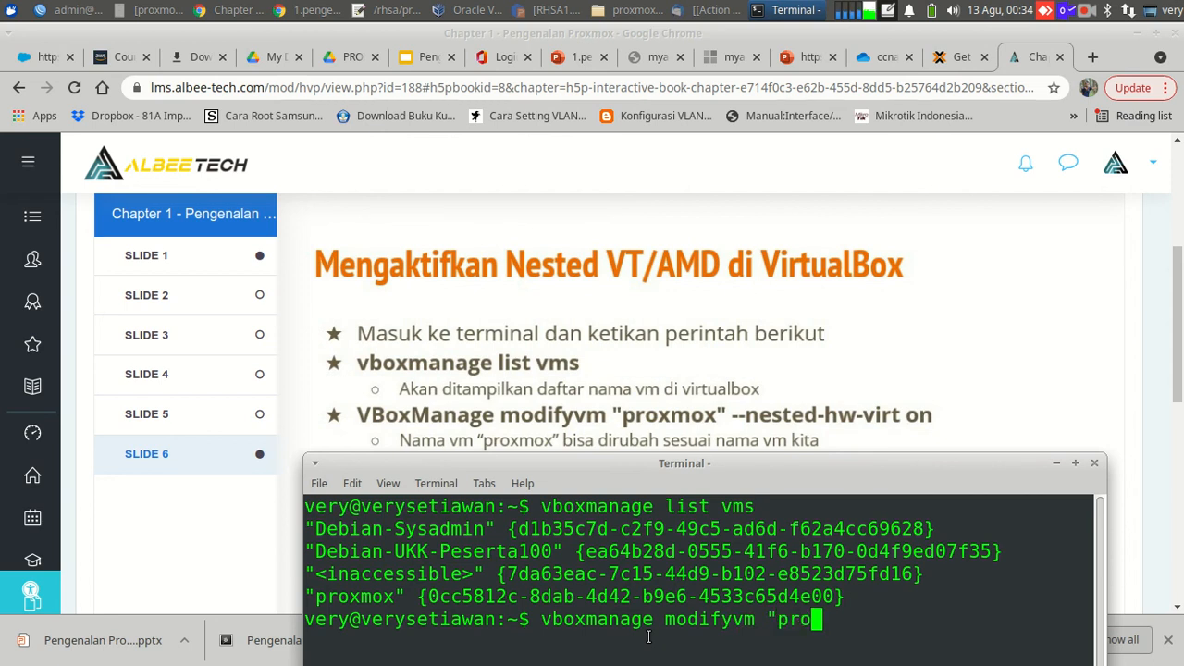
type("xmox")
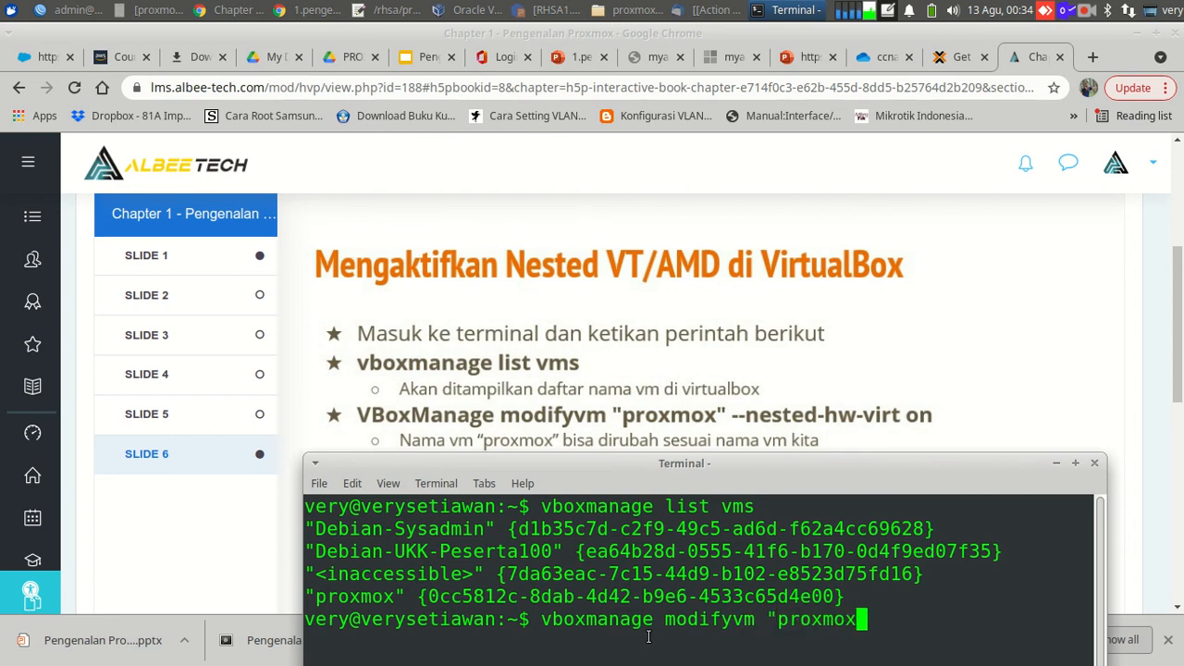
type("\" --net")
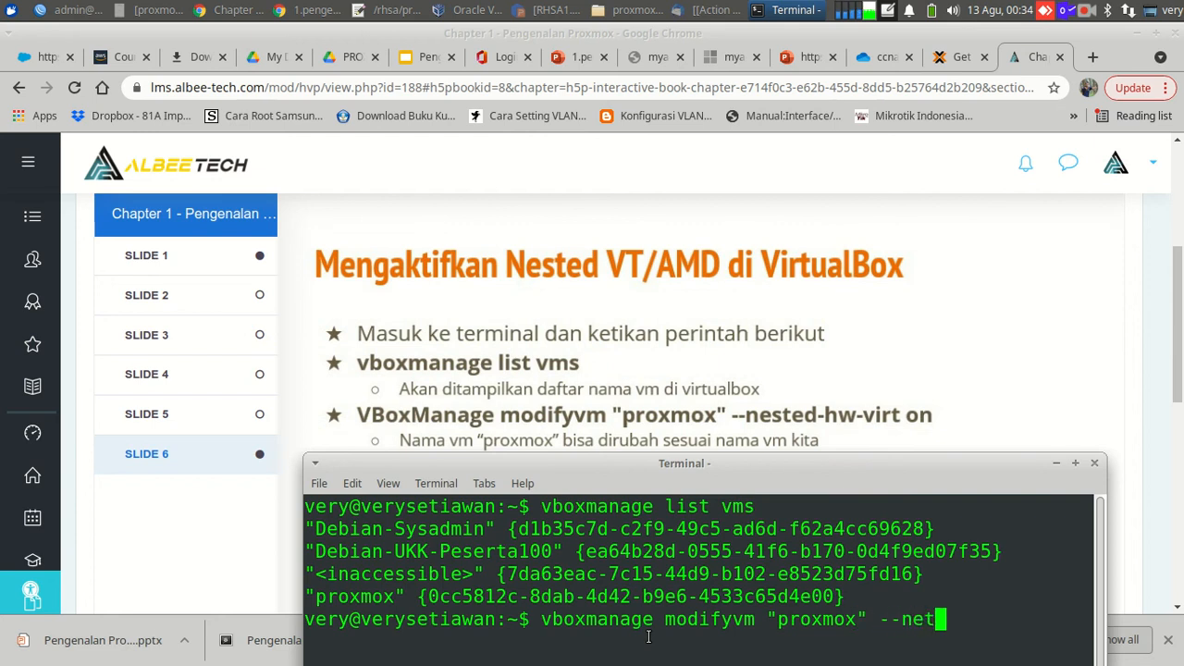
key("BackSpace")
type("sted")
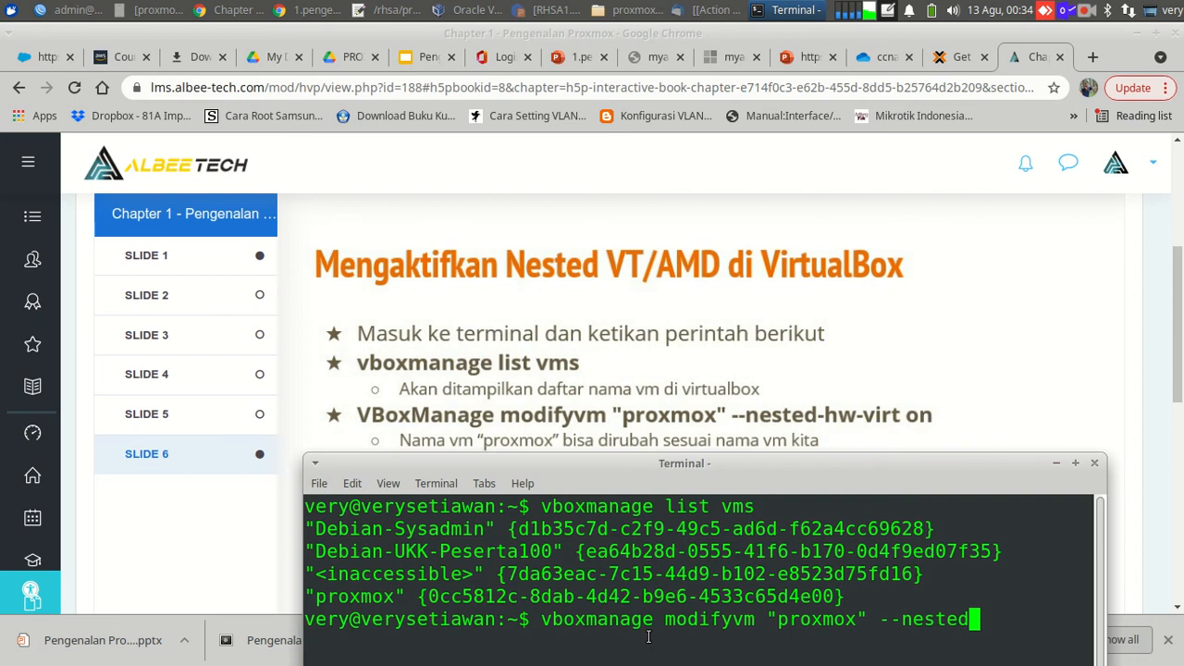
type("-hw-")
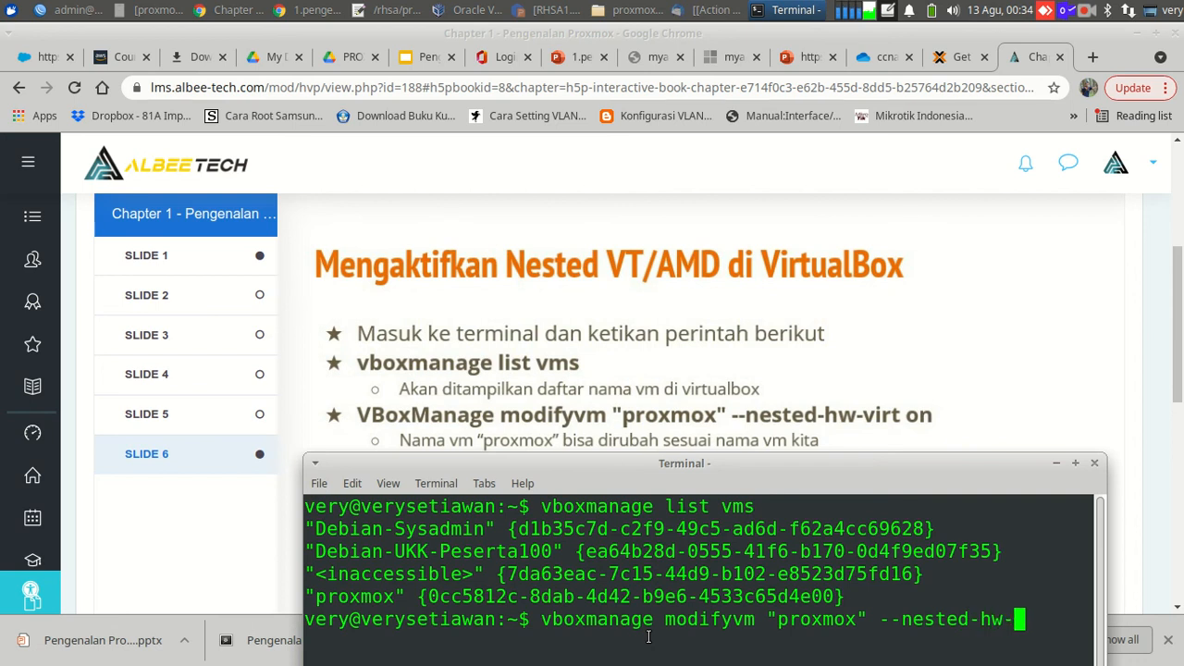
type("virt")
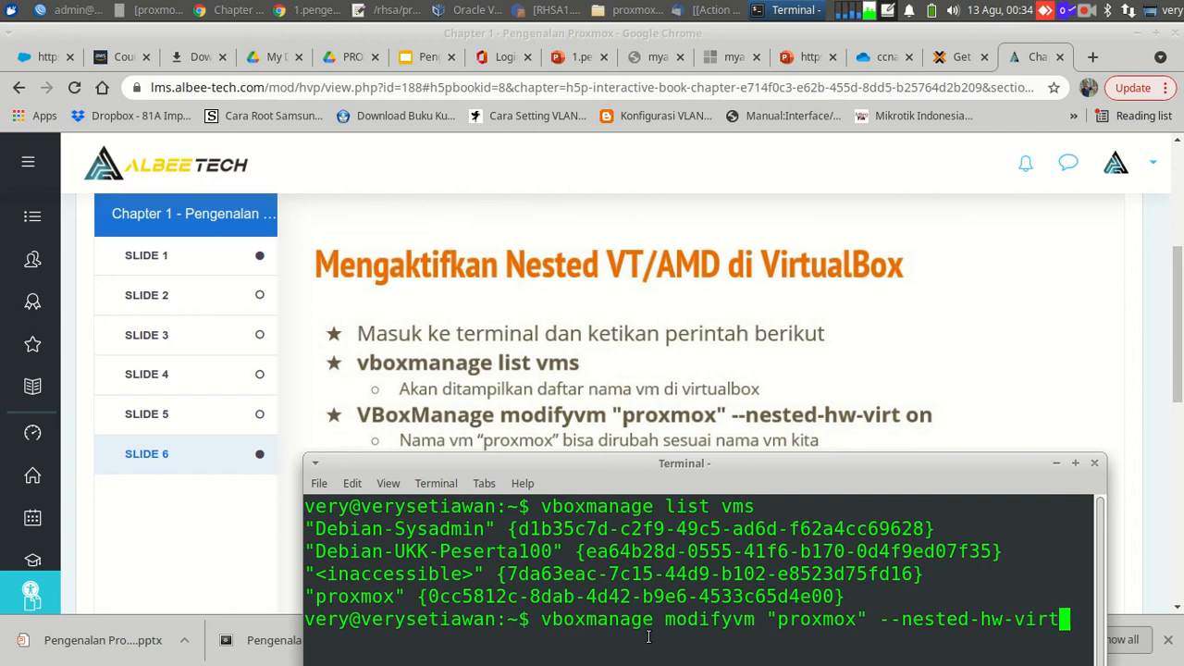
type(" on")
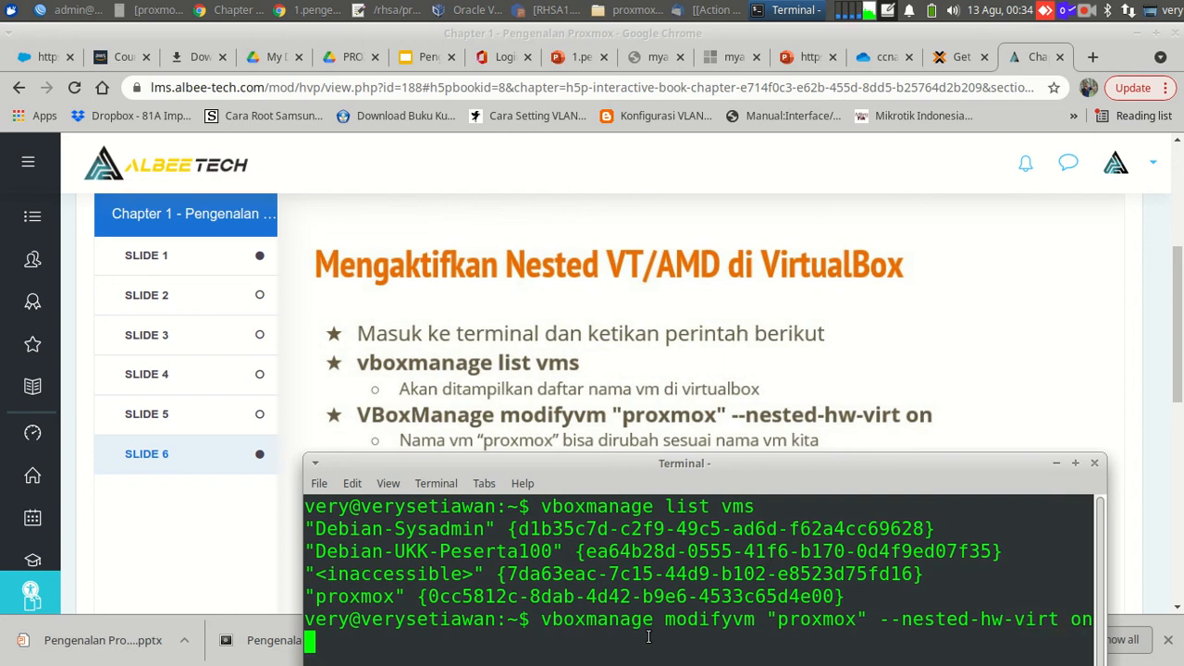
key("Return")
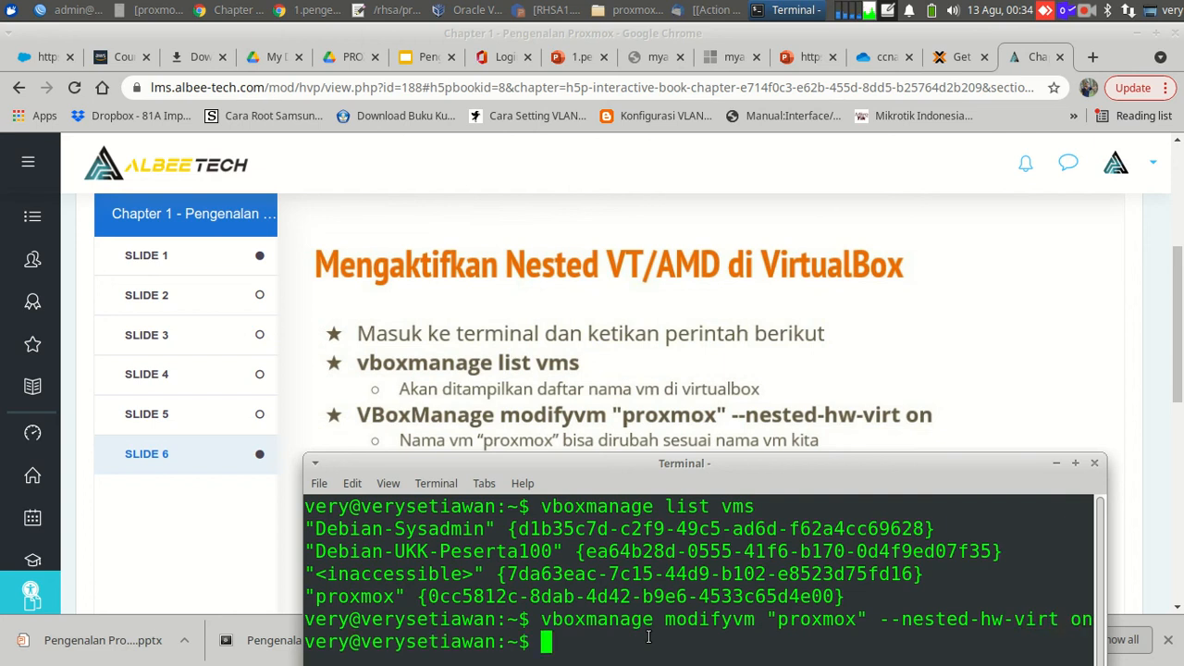
Set the proxmox VM's processor count to 2 CPUs in its settings.
left_click(474, 8)
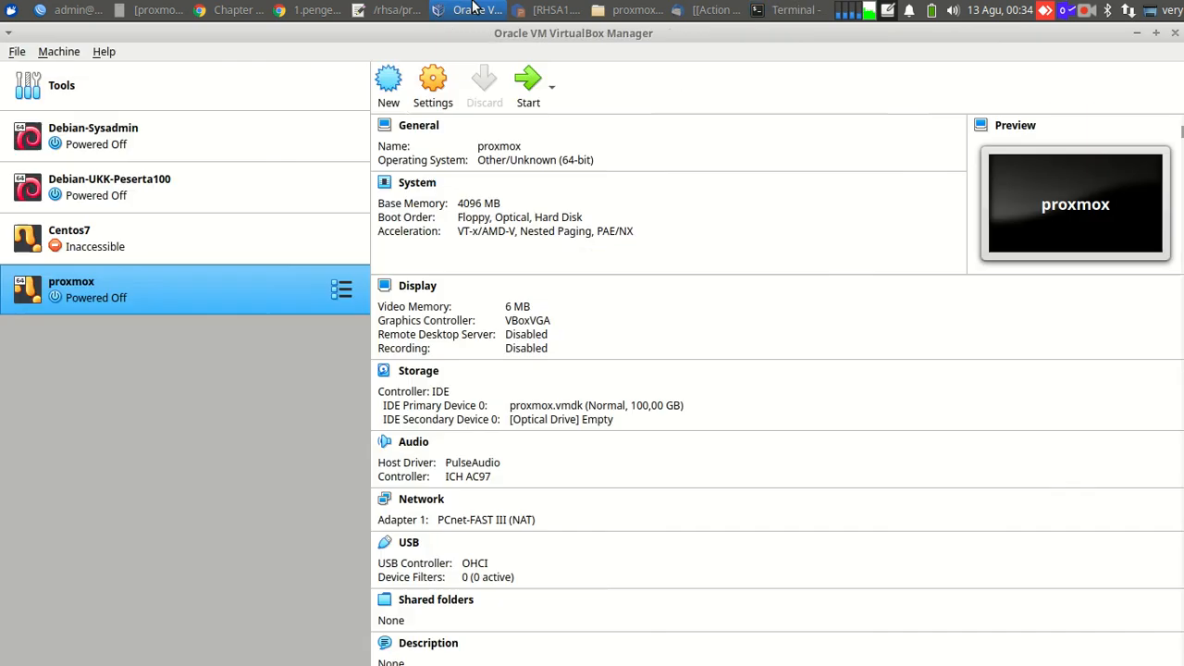
left_click(431, 90)
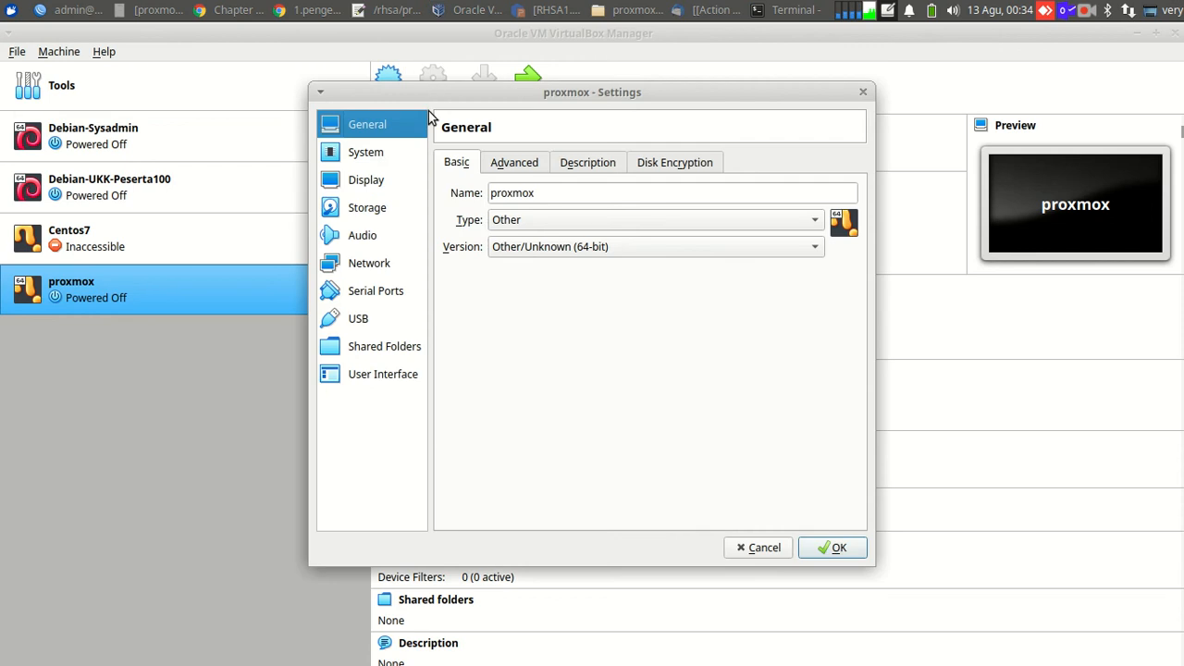
left_click(380, 155)
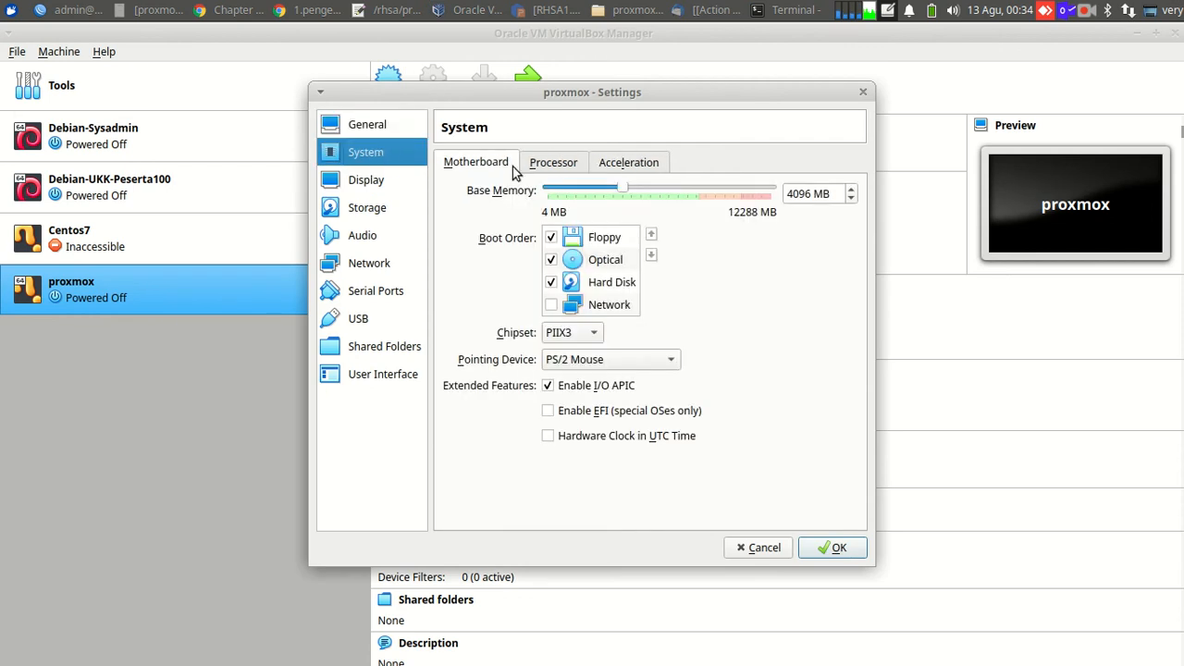
left_click(553, 168)
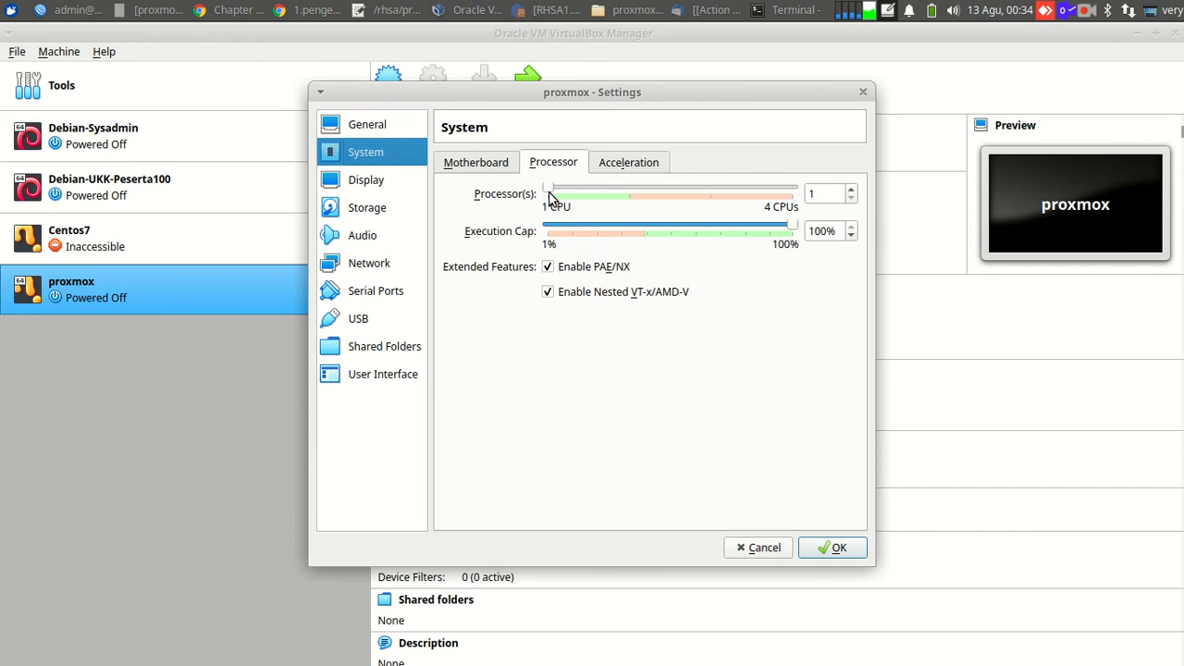
left_click_drag(549, 194, 599, 193)
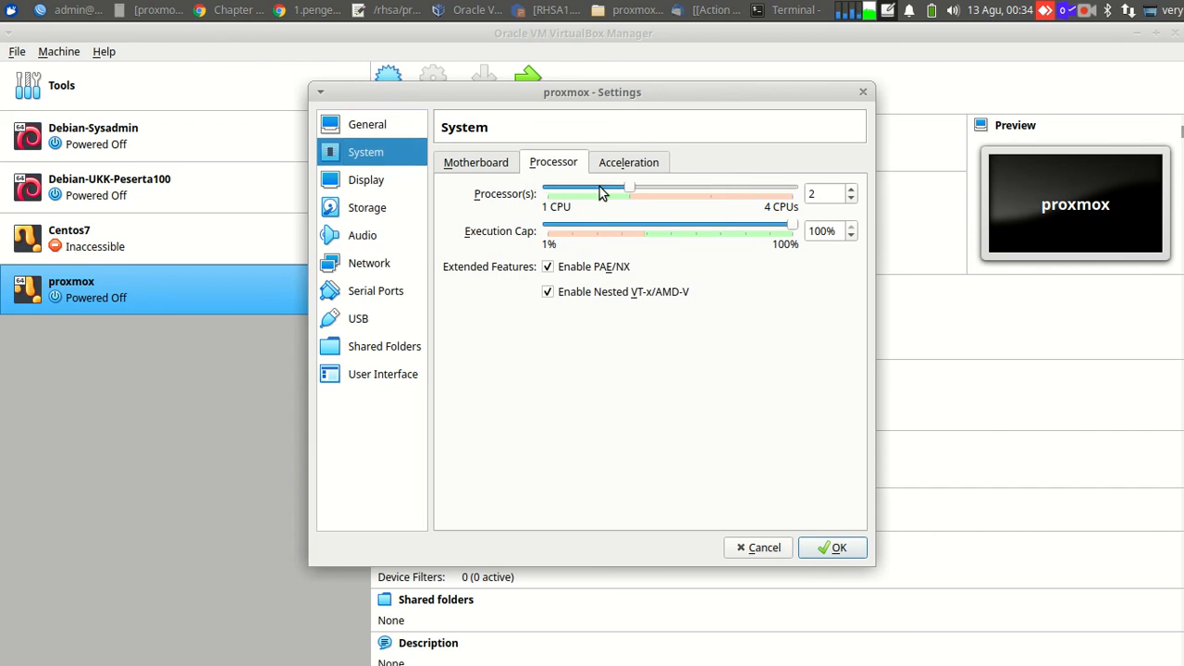
Load proxmox-ve_6.1-2.iso into the VM's empty optical drive.
left_click(383, 182)
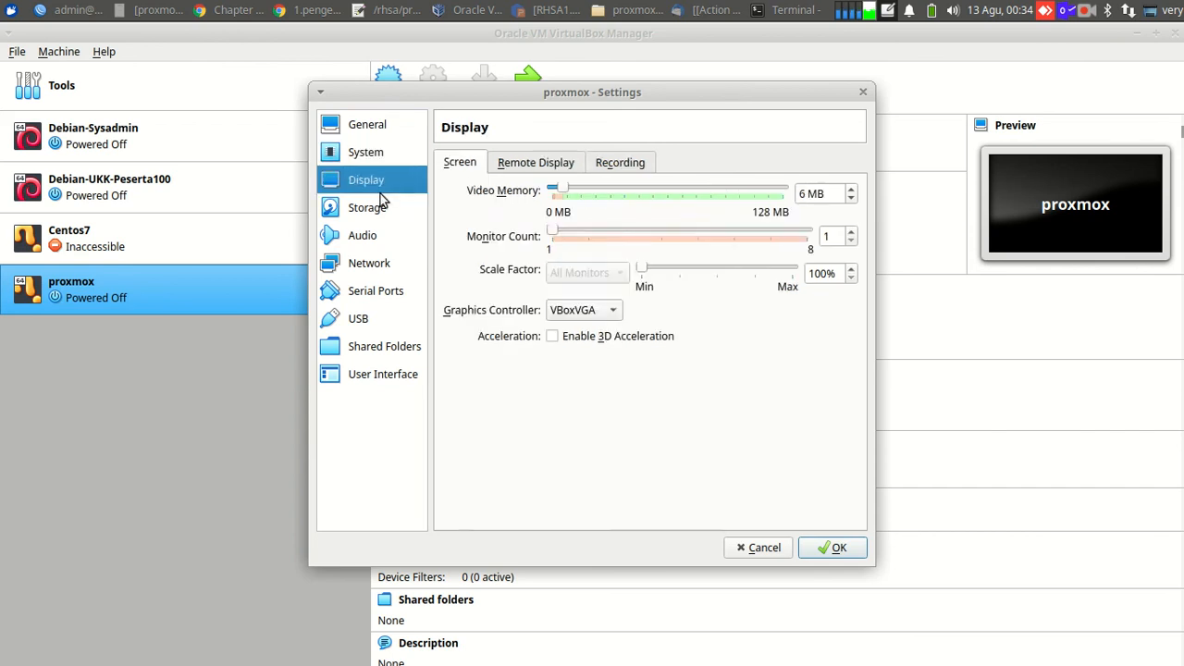
left_click(381, 210)
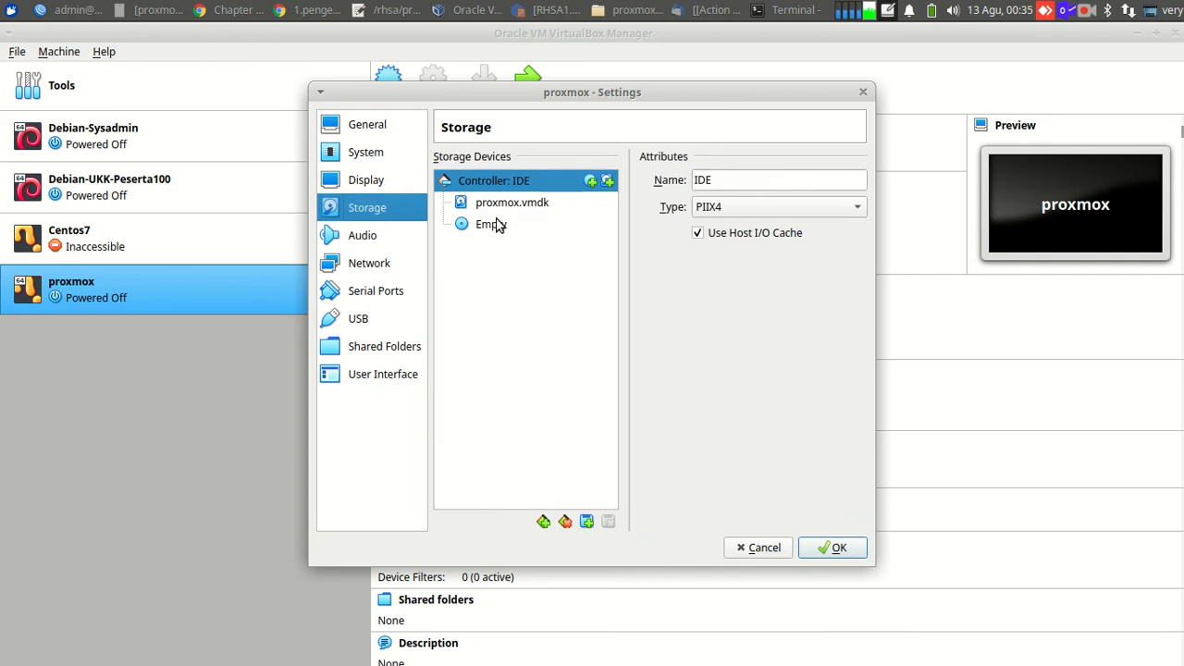
left_click(495, 227)
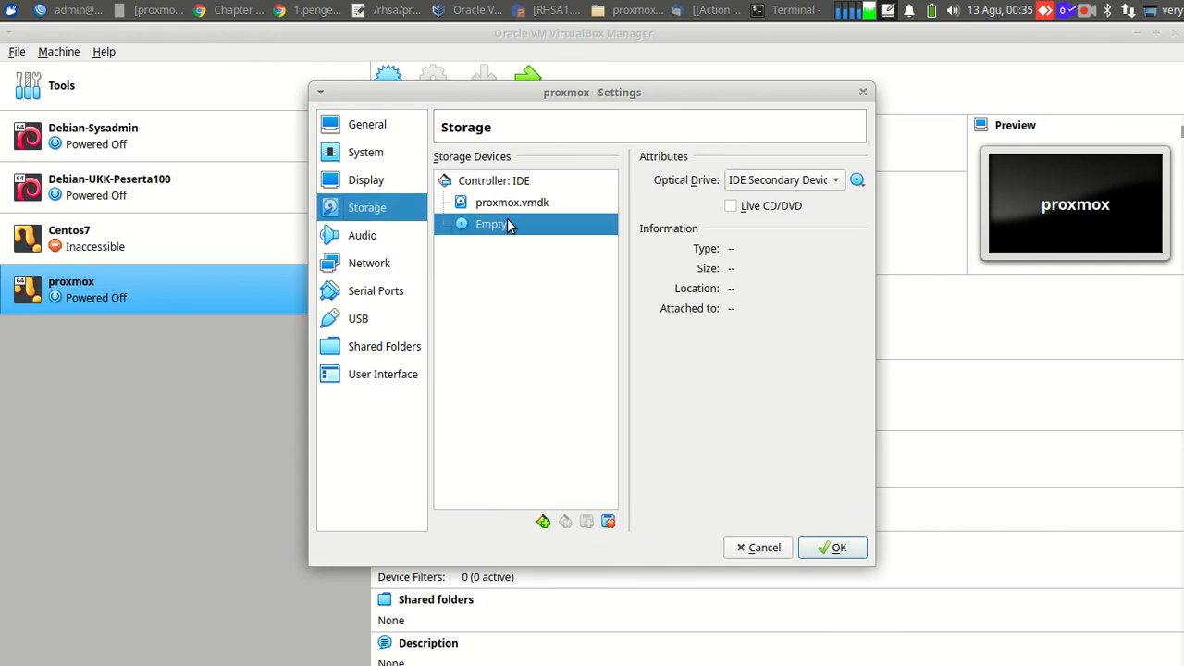
left_click(859, 180)
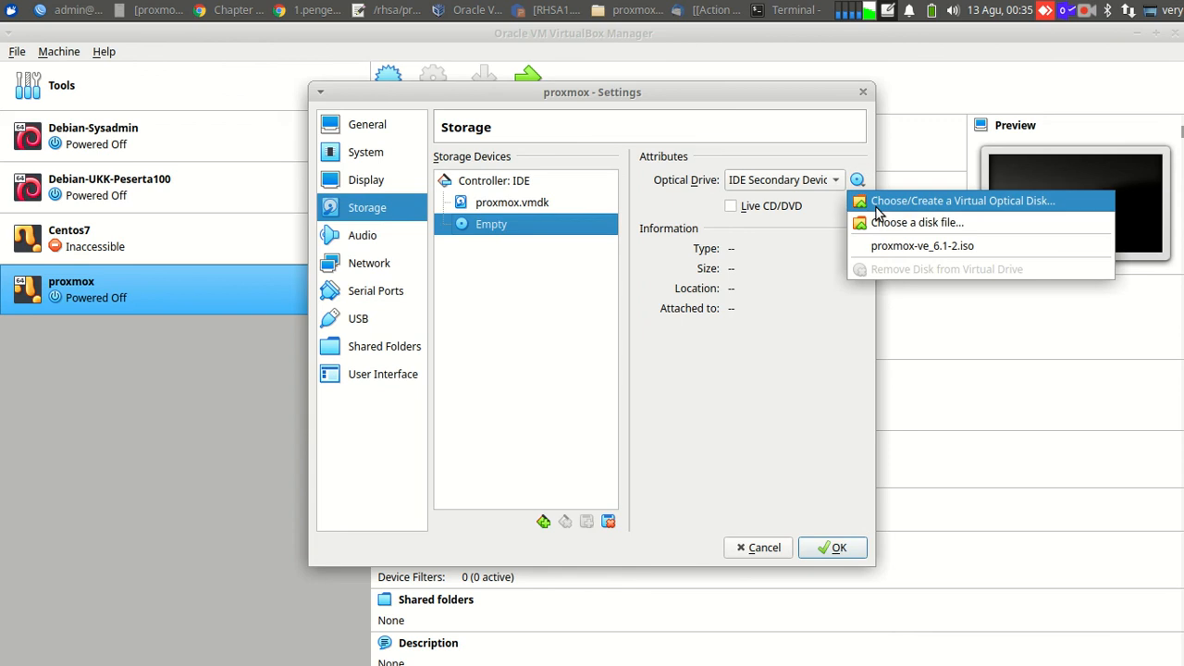
left_click(896, 248)
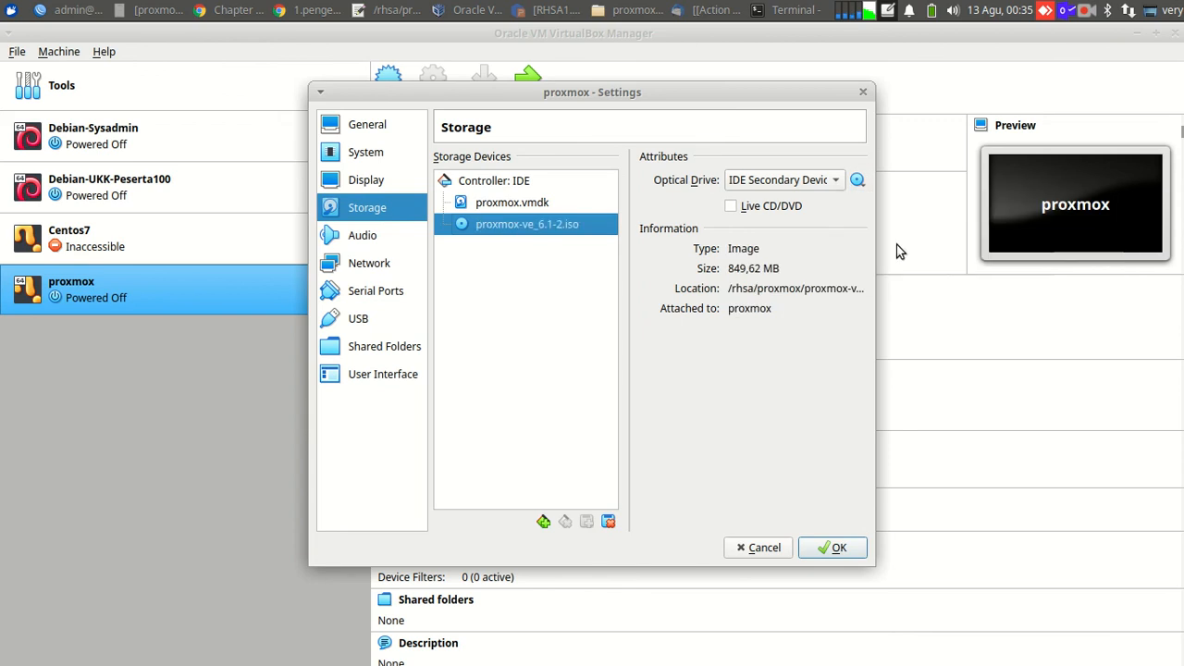
left_click(384, 264)
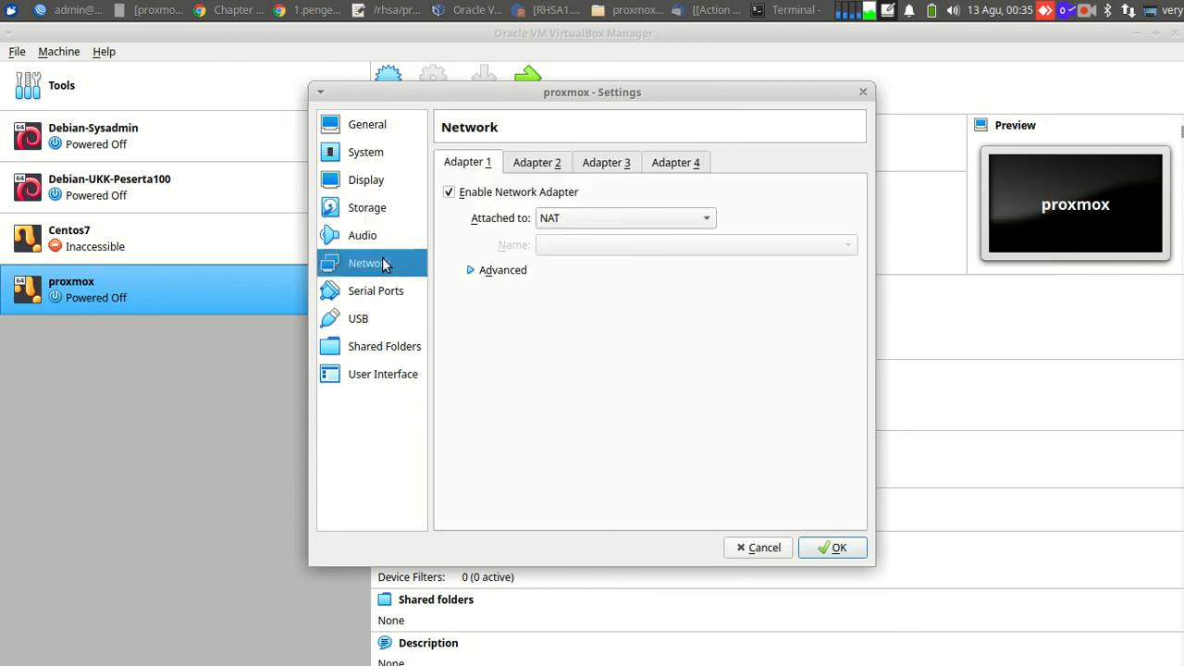
Attach Network Adapter 1 as Bridged Adapter on enp2s0, save, and start the proxmox VM.
left_click(553, 220)
left_click(569, 241)
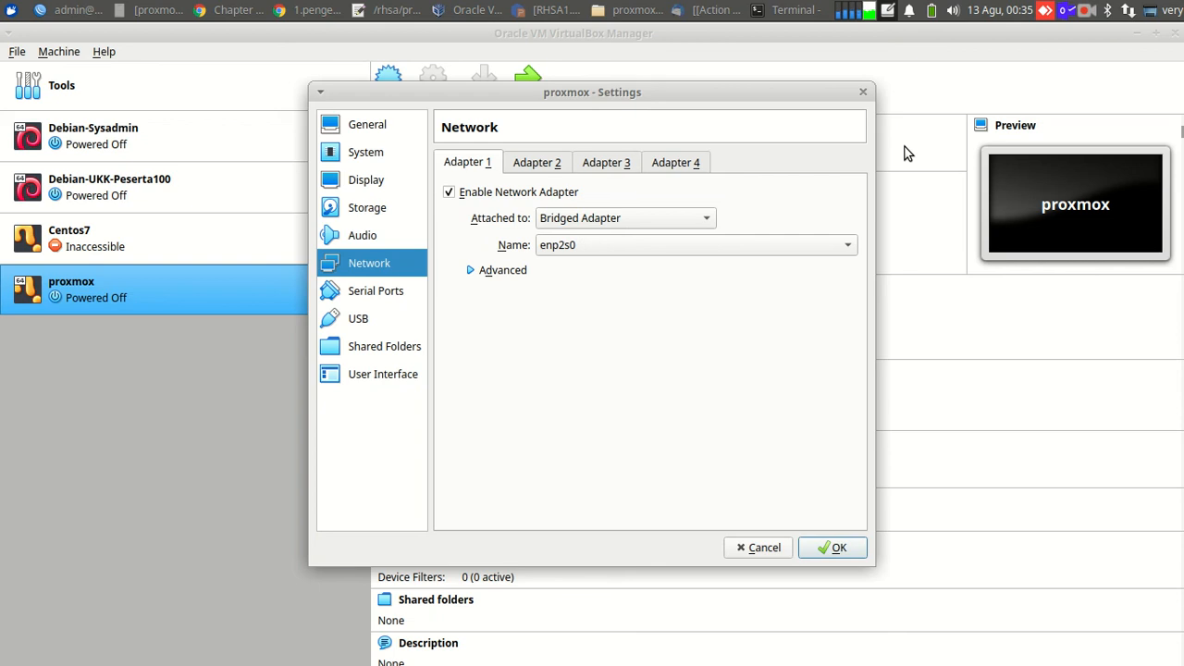
left_click(837, 550)
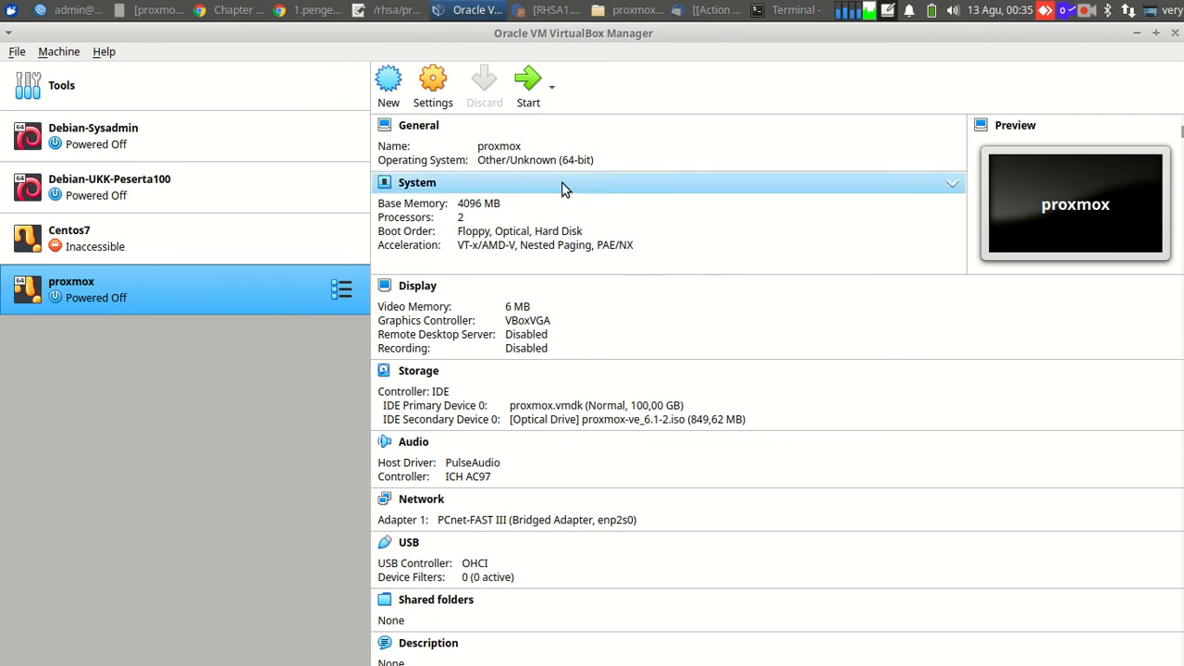
left_click(524, 97)
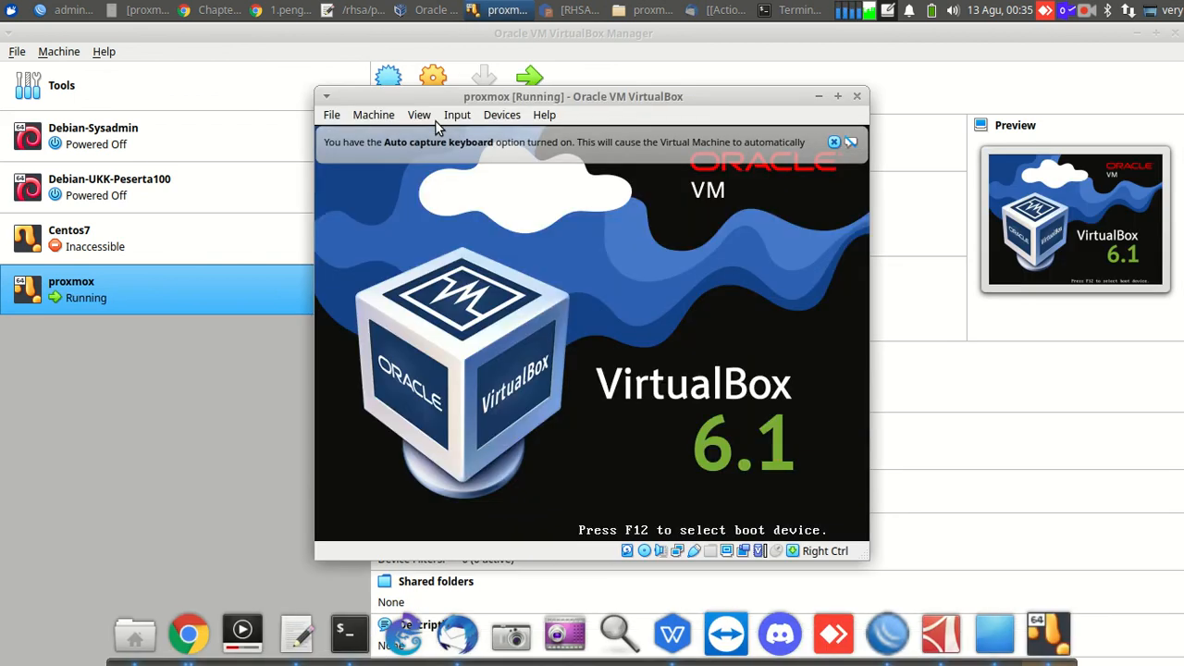
Scale the VM display to 150% and boot the Install Proxmox VE menu entry.
left_click(426, 118)
mouse_move(542, 335)
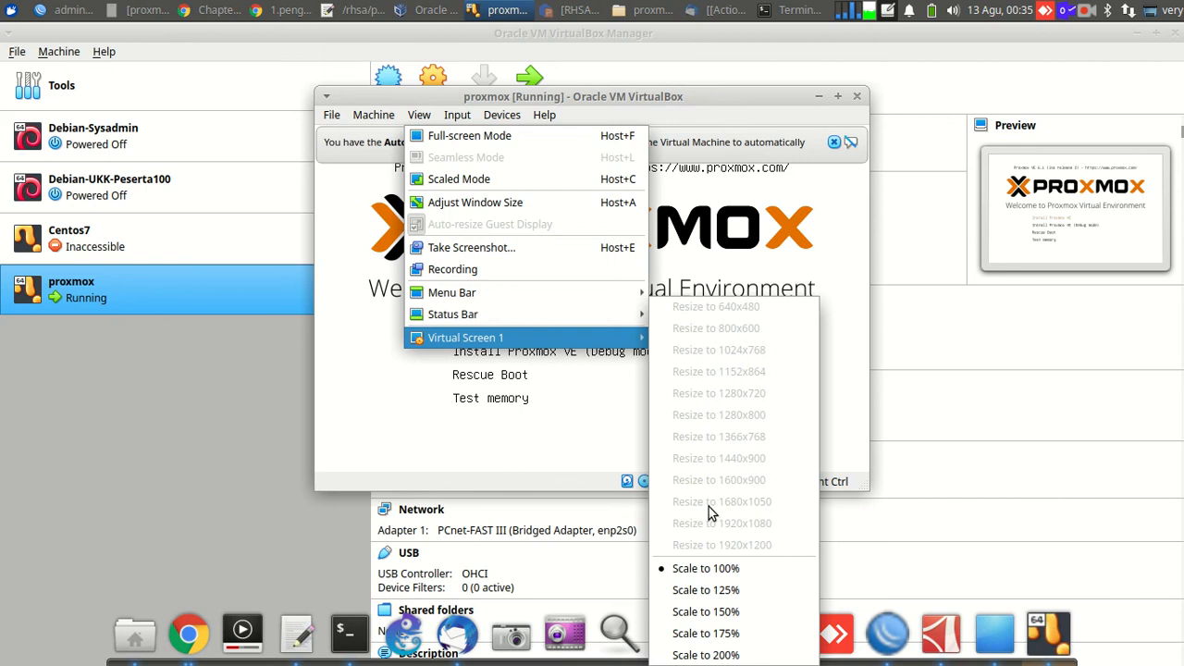
left_click(702, 609)
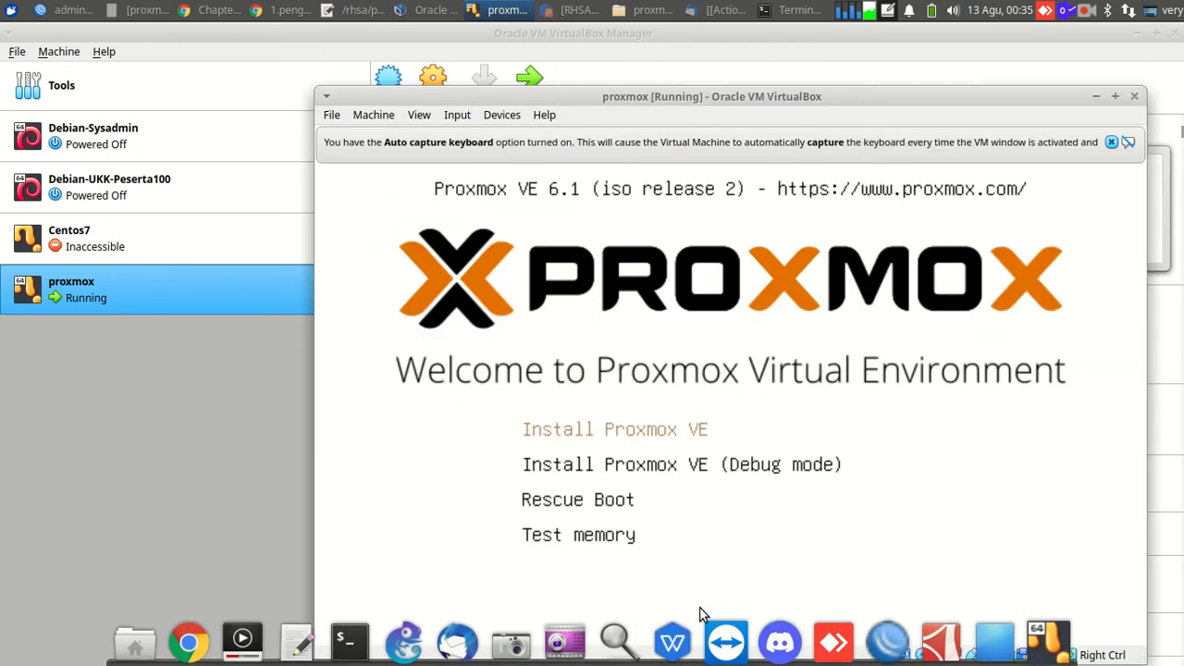
left_click(418, 117)
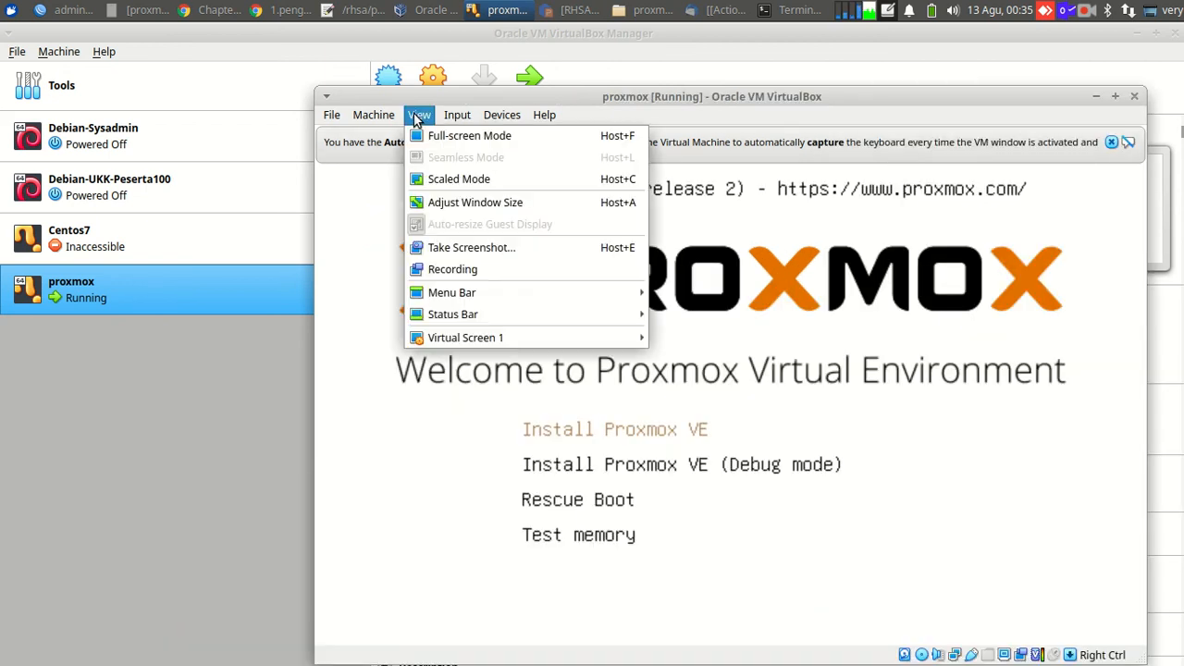
left_click(470, 202)
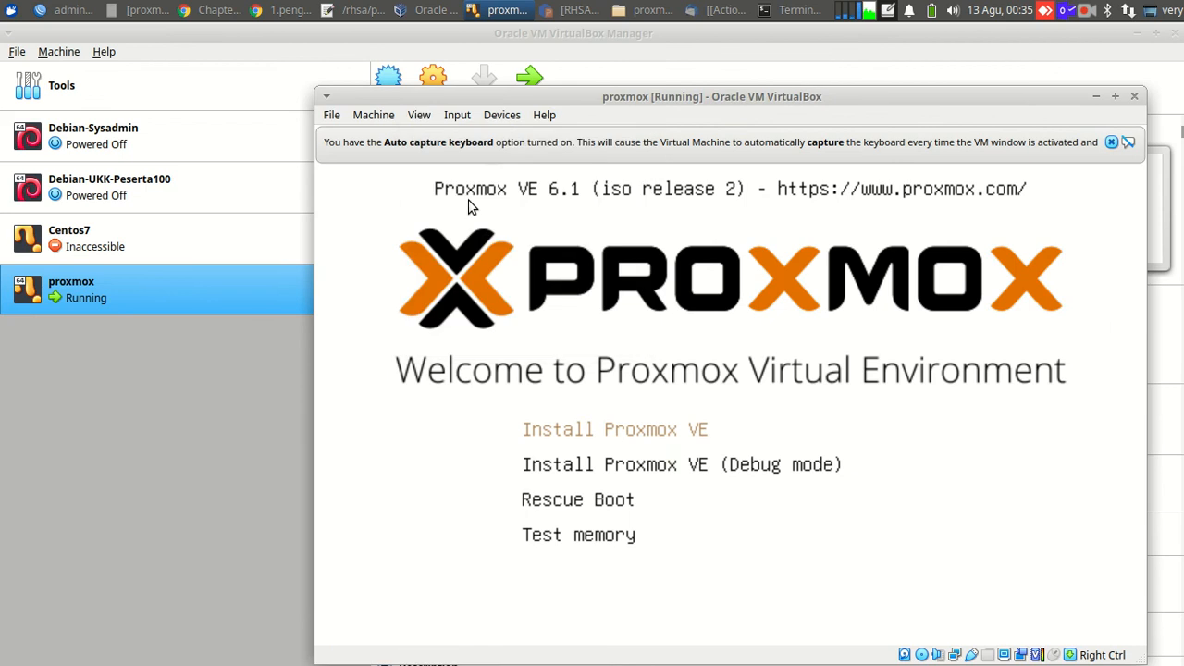
left_click(416, 115)
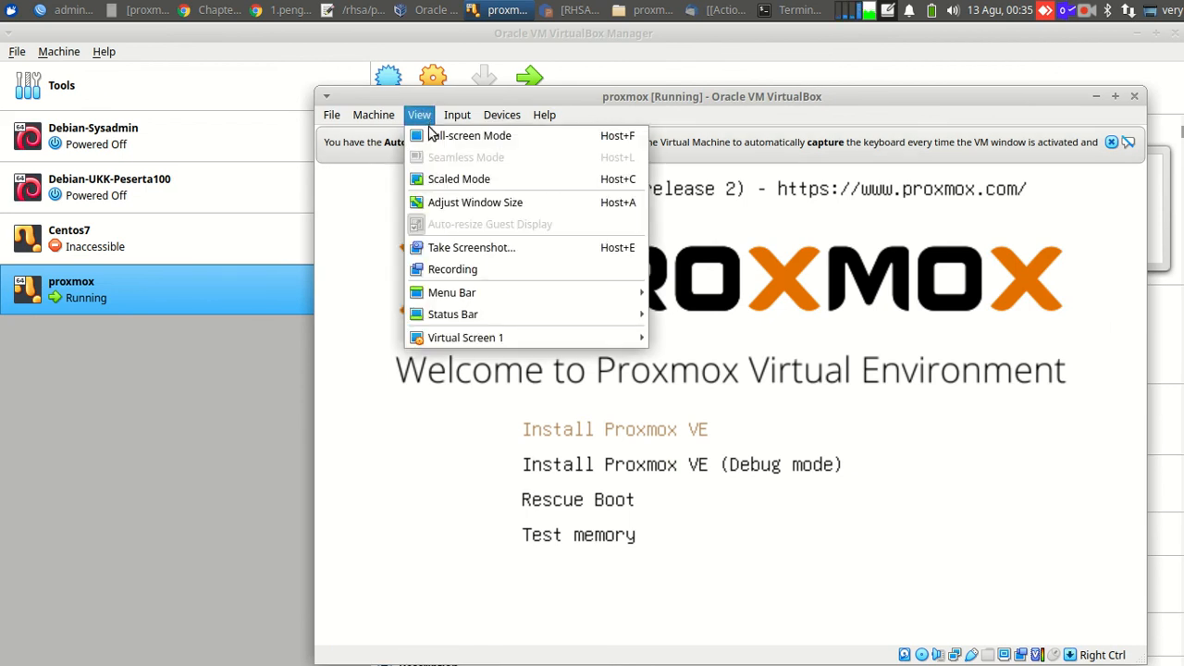
left_click(454, 202)
left_click(425, 118)
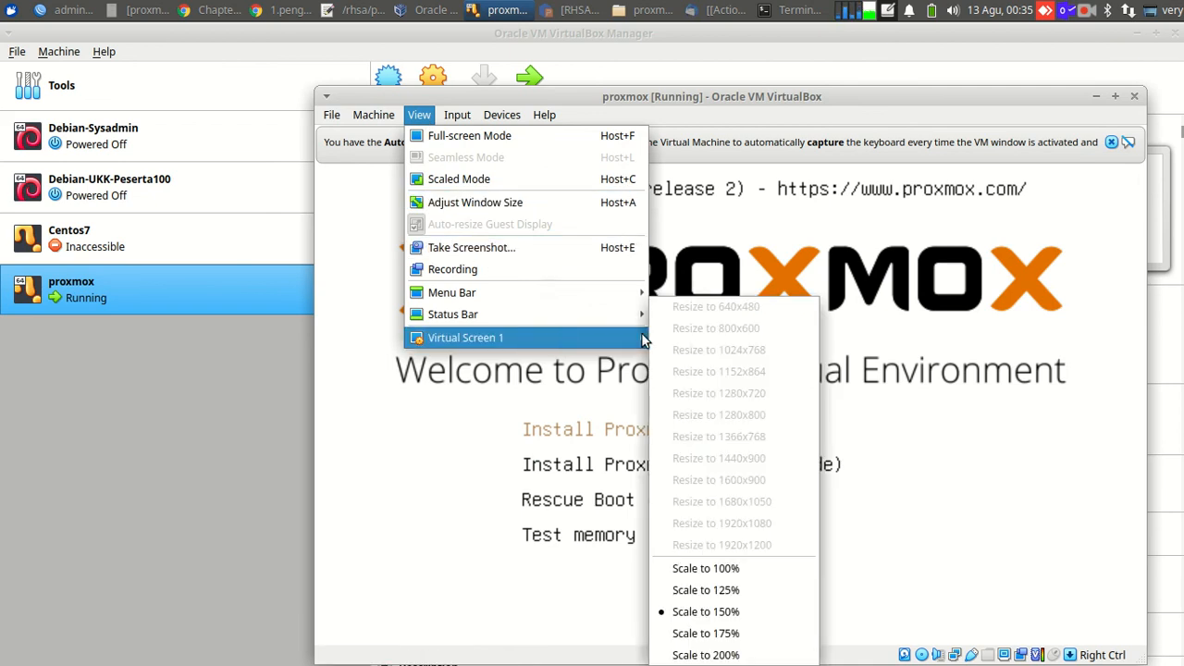
left_click(969, 441)
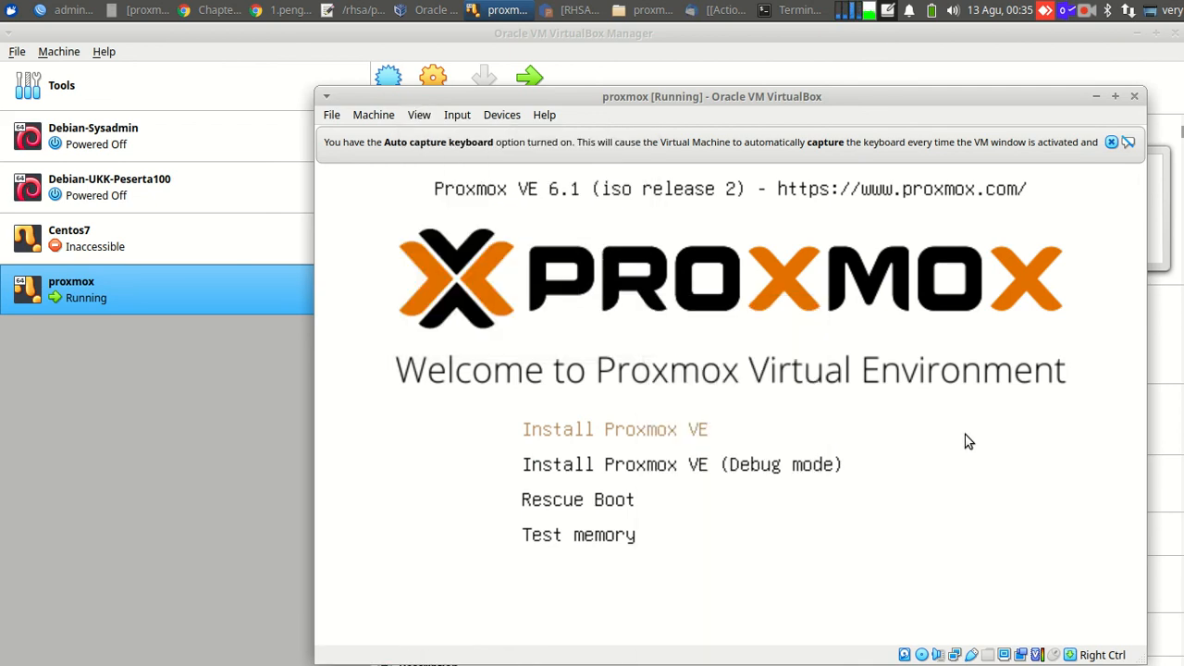
key("Return")
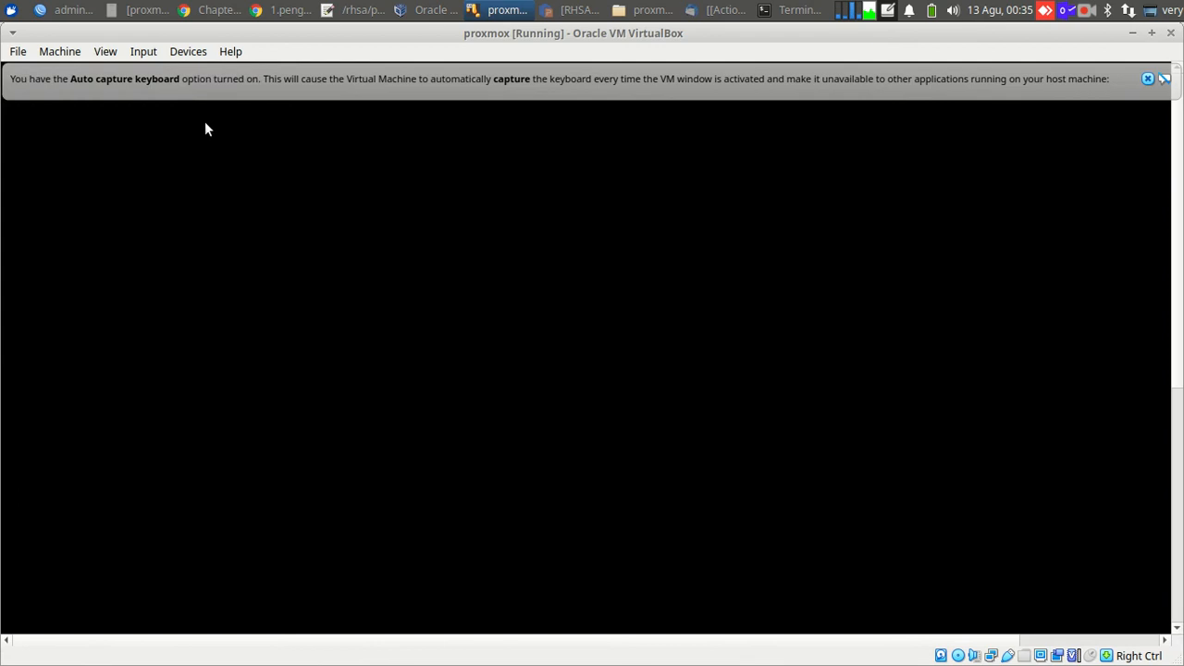
Resize Virtual Screen 1 to 1280x800 and scale it to 100% so the EULA page fits.
left_click(102, 50)
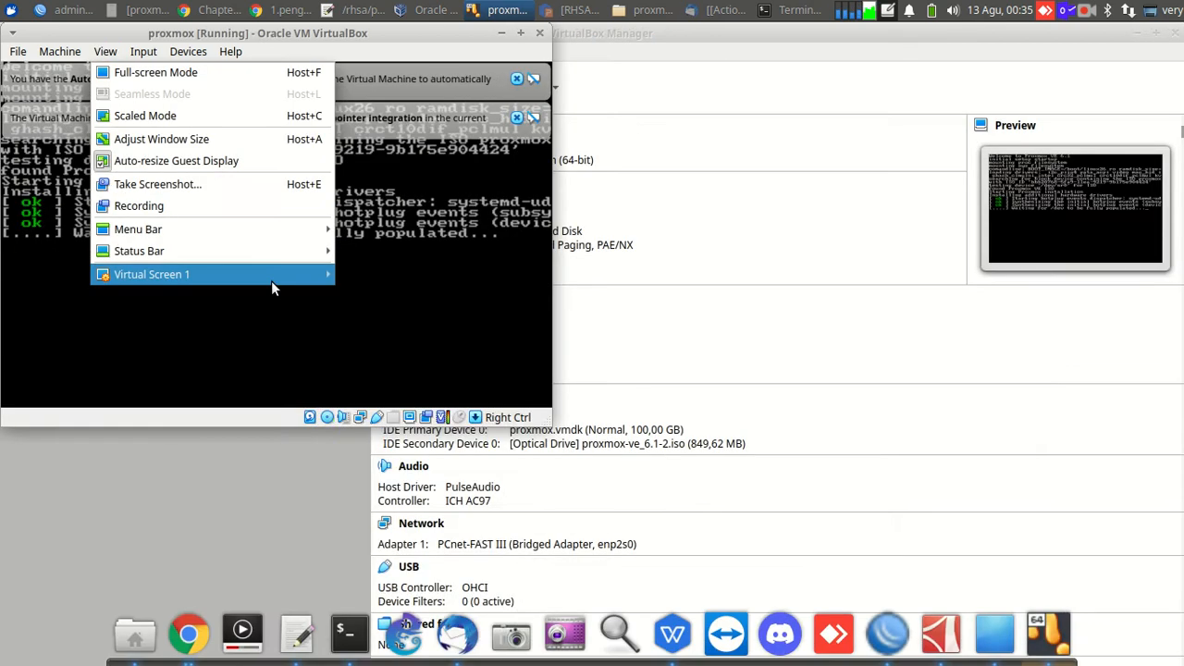
mouse_move(271, 280)
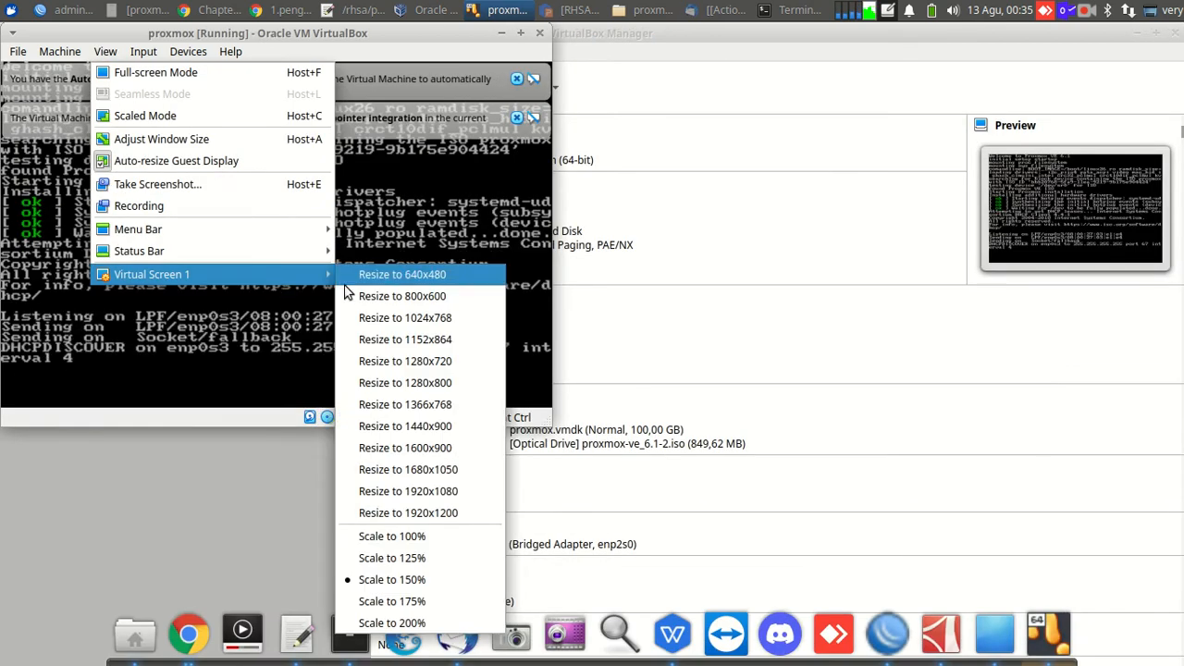
left_click(384, 381)
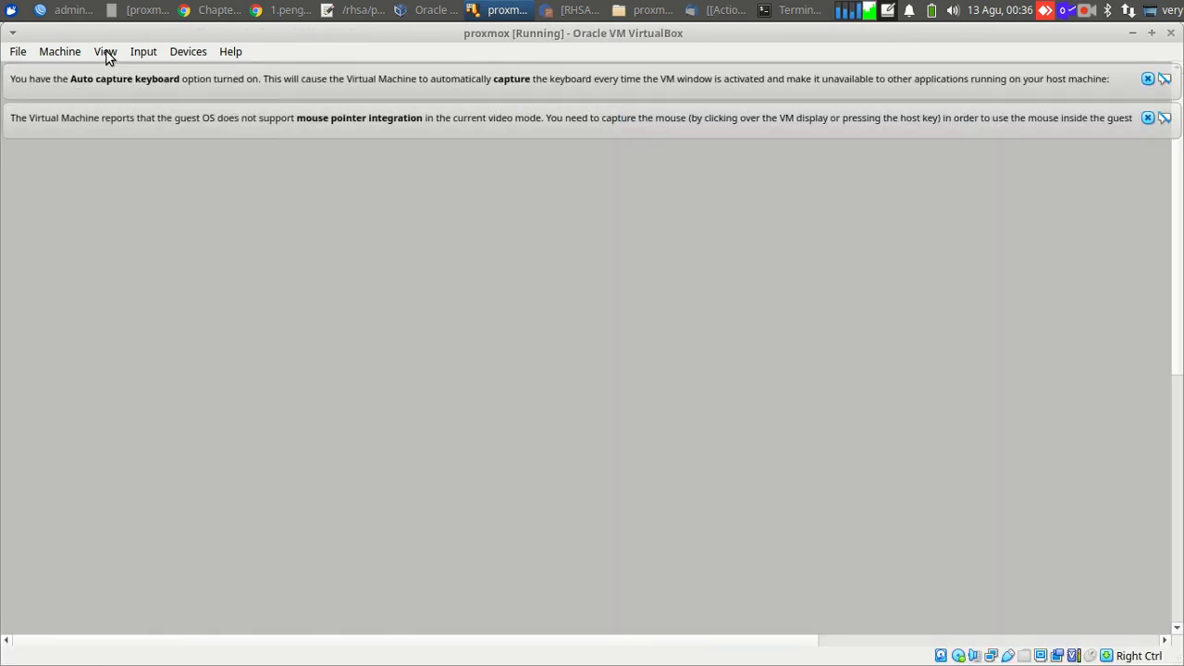
left_click(106, 53)
mouse_move(297, 283)
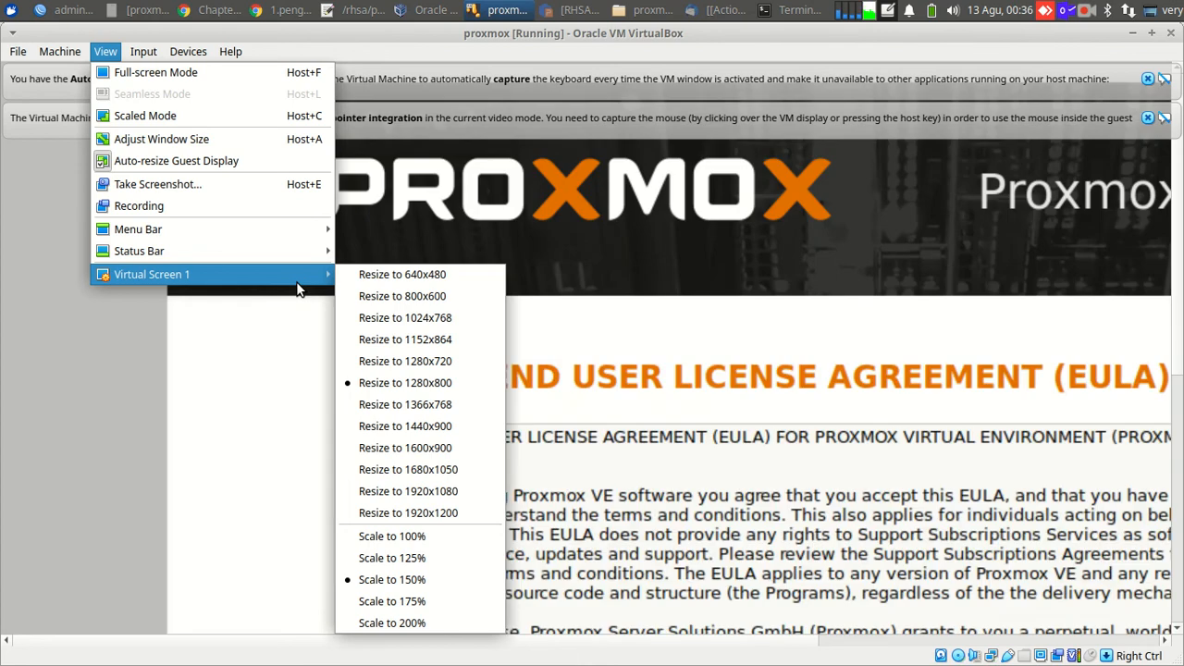
left_click(444, 537)
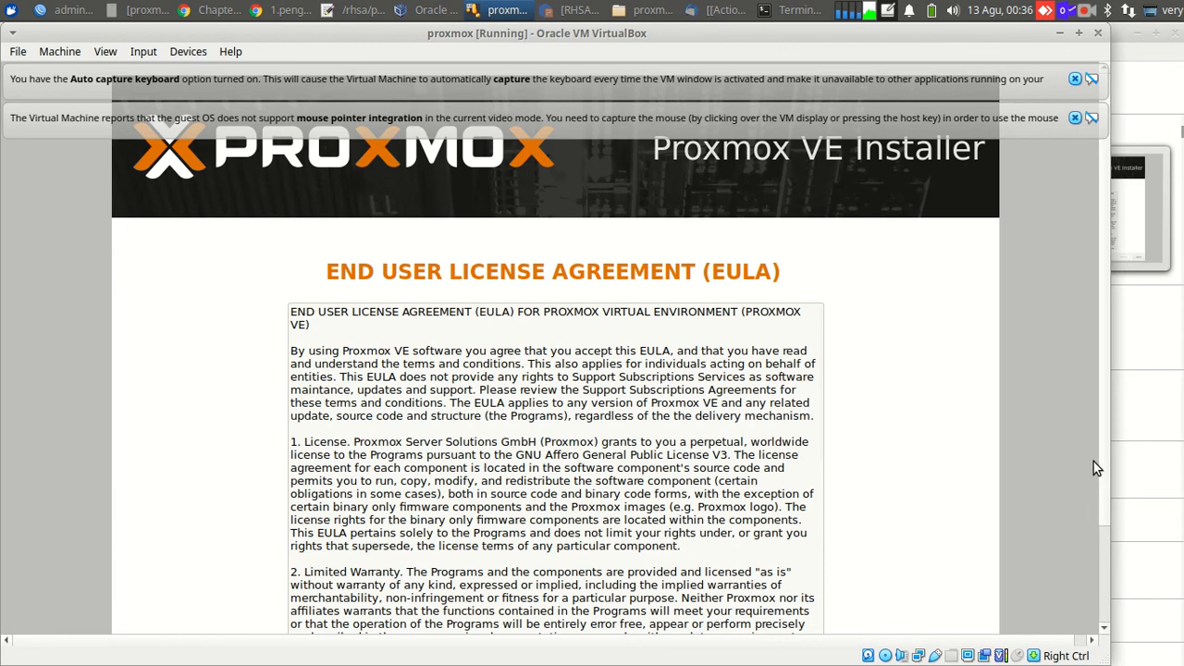
left_click_drag(1100, 463, 1110, 567)
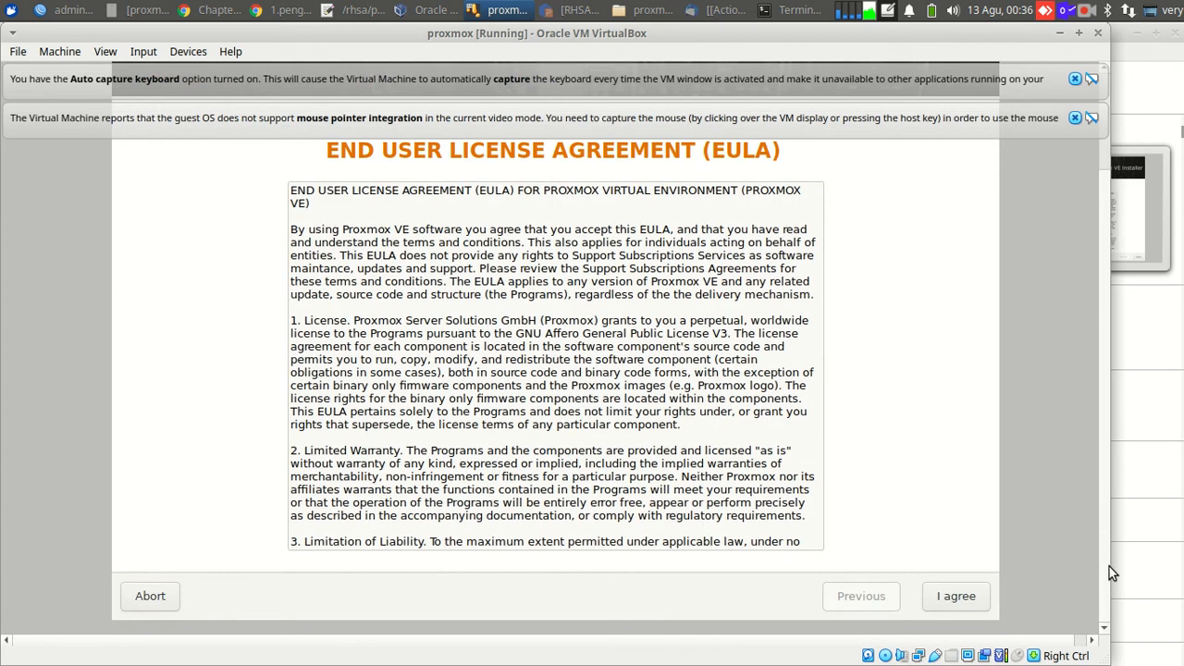
Agree to the Proxmox license, then close the mouse-integration and keyboard auto-capture notice bars.
left_click(959, 605)
key("alt")
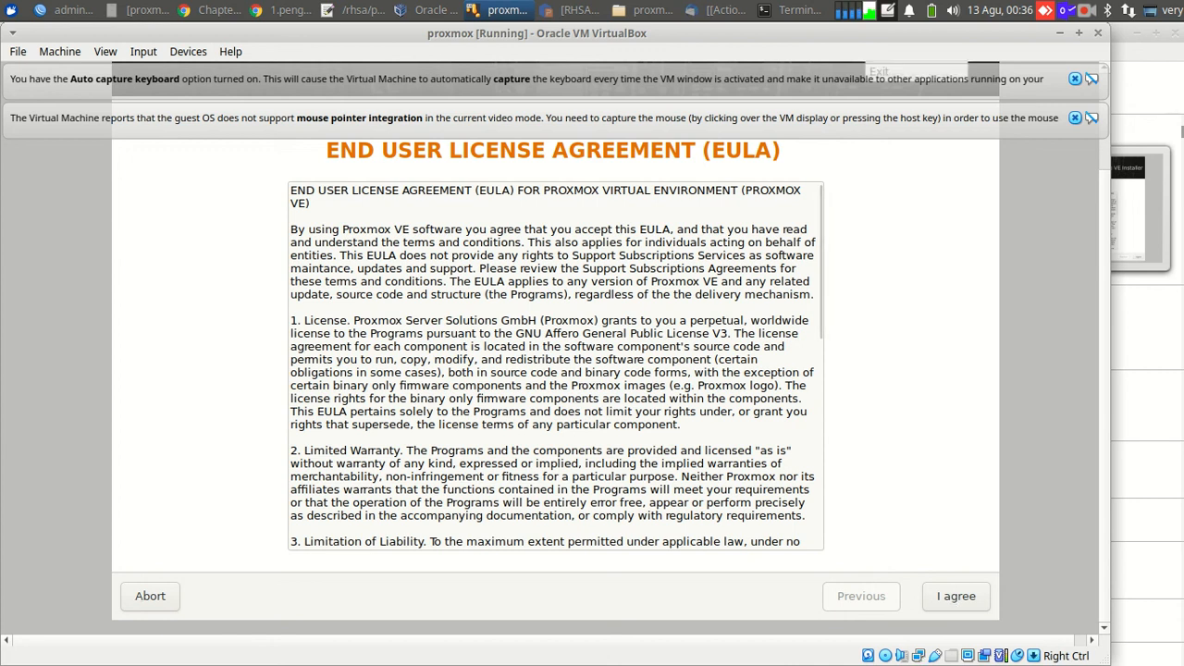
left_click(957, 596)
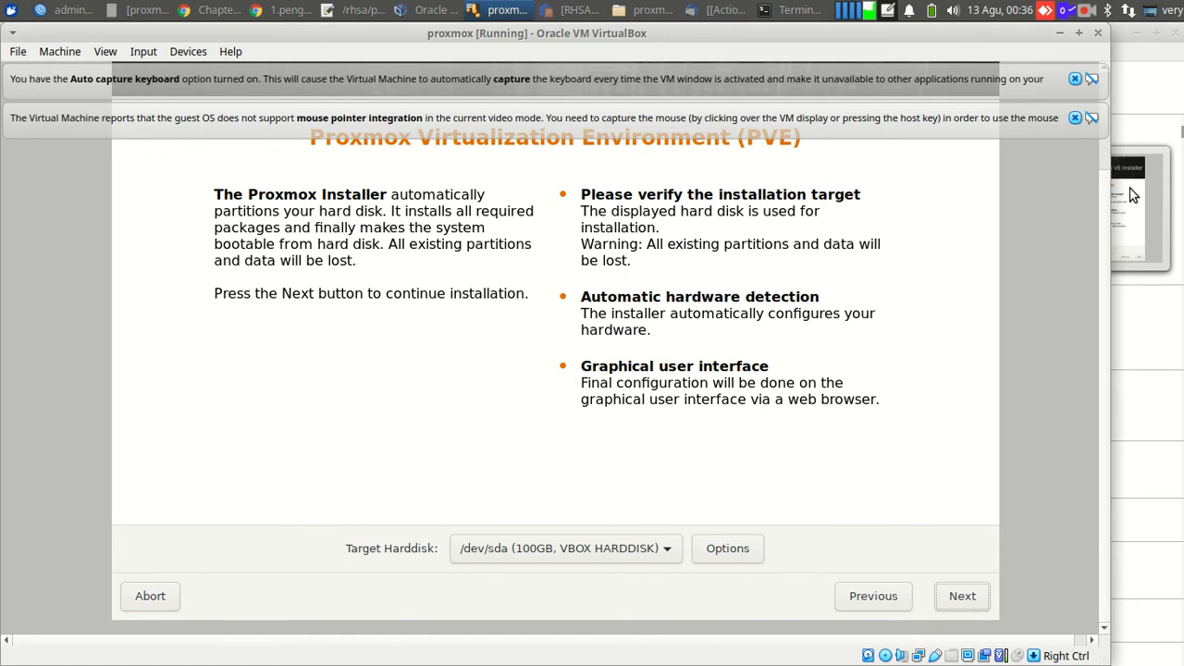
left_click(1075, 118)
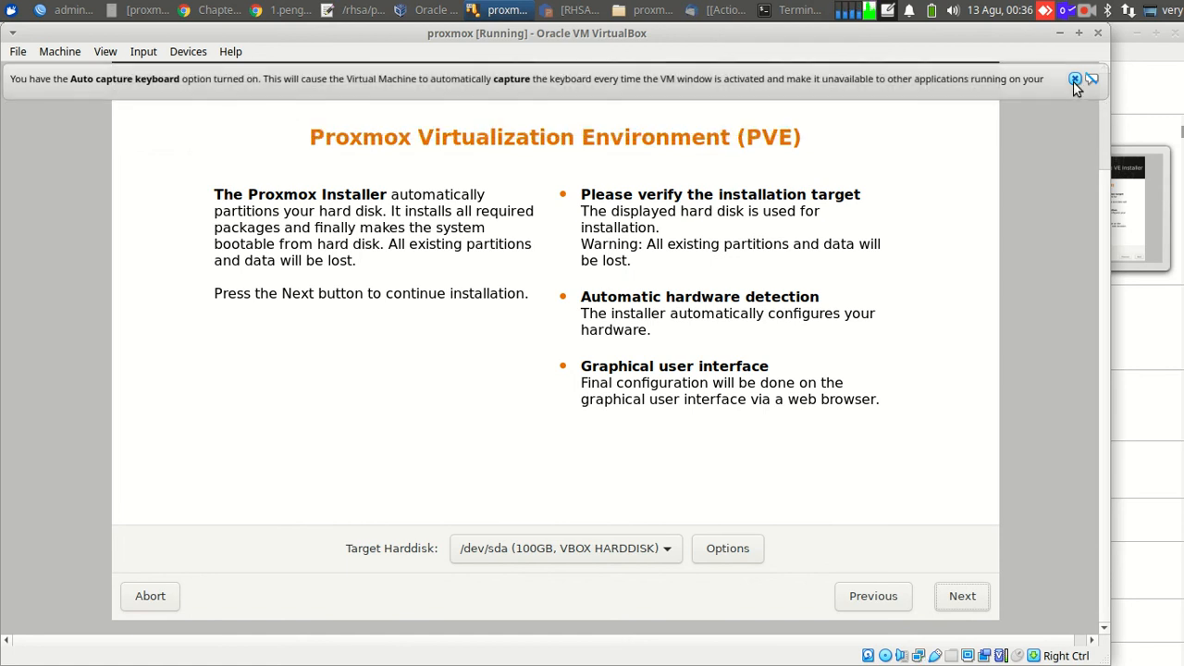
left_click(1075, 79)
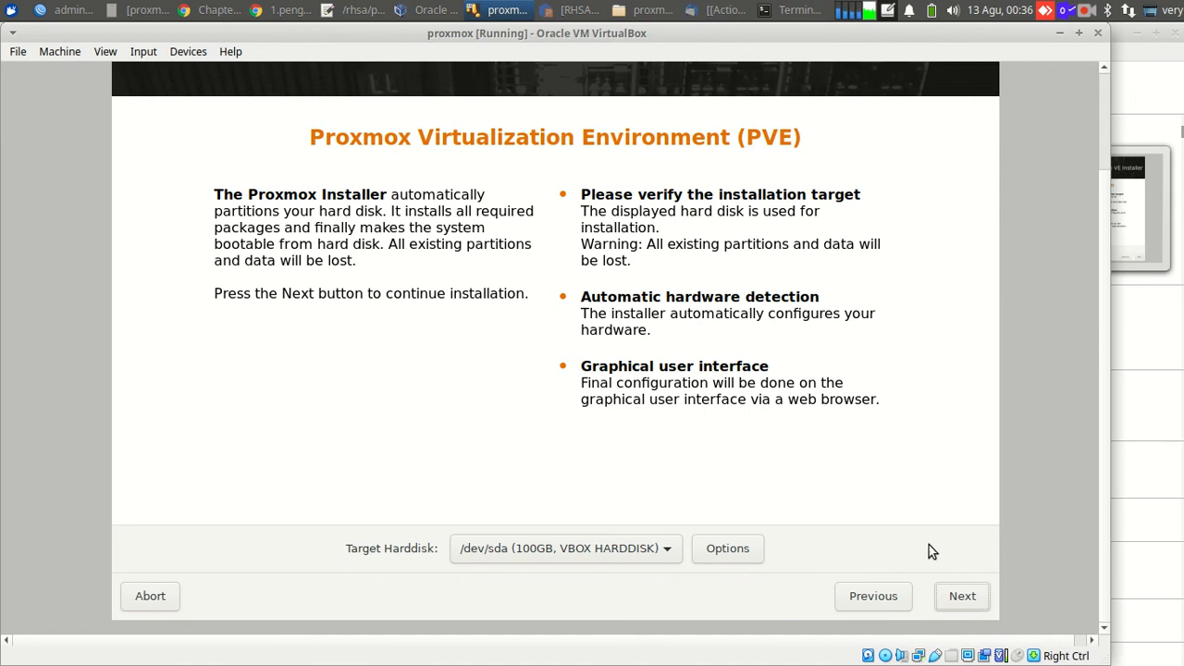
Keep /dev/sda as target disk and Indonesia, Asia/Jakarta, U.S. English locale defaults with Alt+N.
key("alt")
key("alt+n")
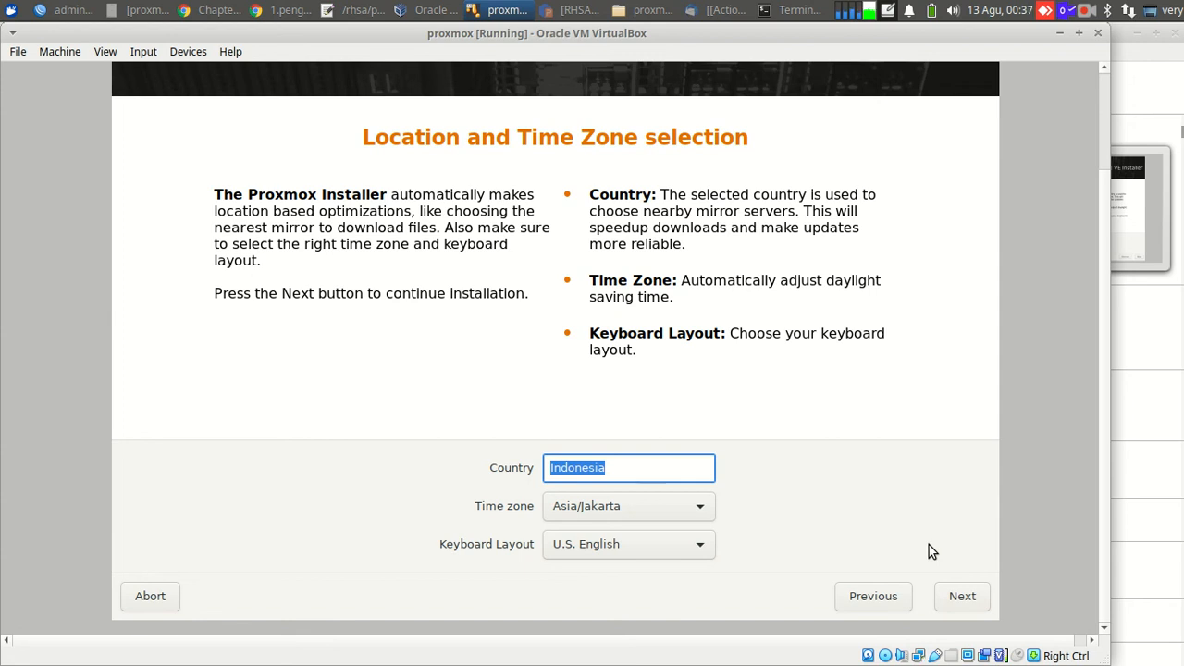
key("alt")
key("alt+n")
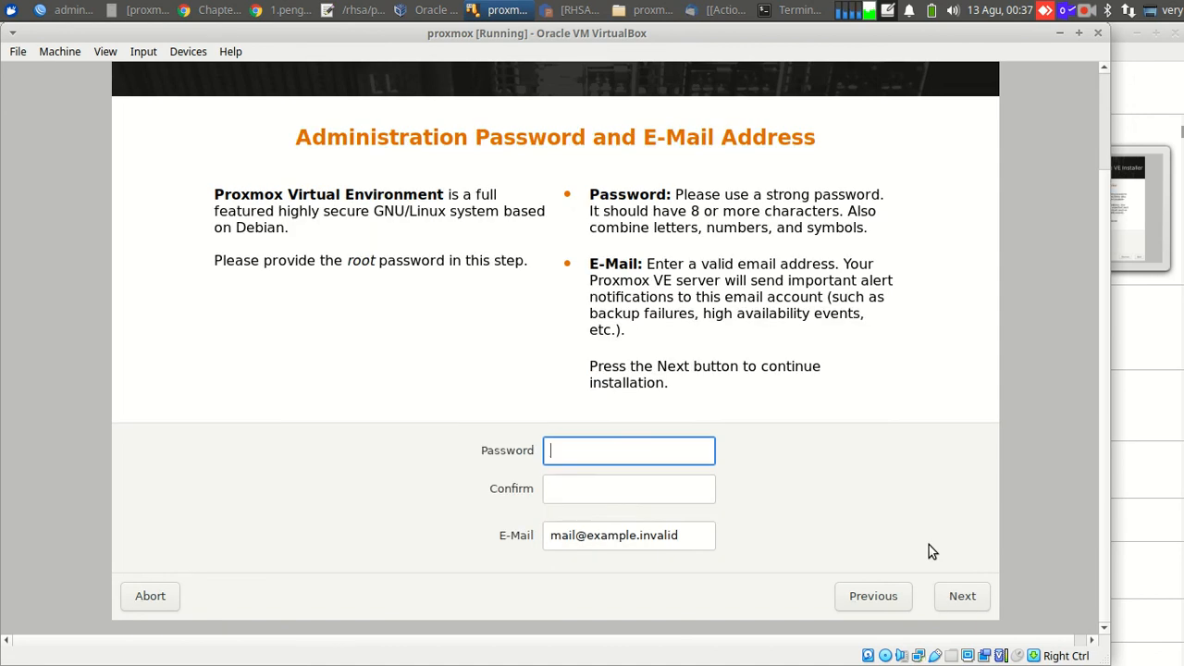
Enter a short root password twice and the admin e-mail address, then submit the page.
type("123")
key("Tab")
type("123")
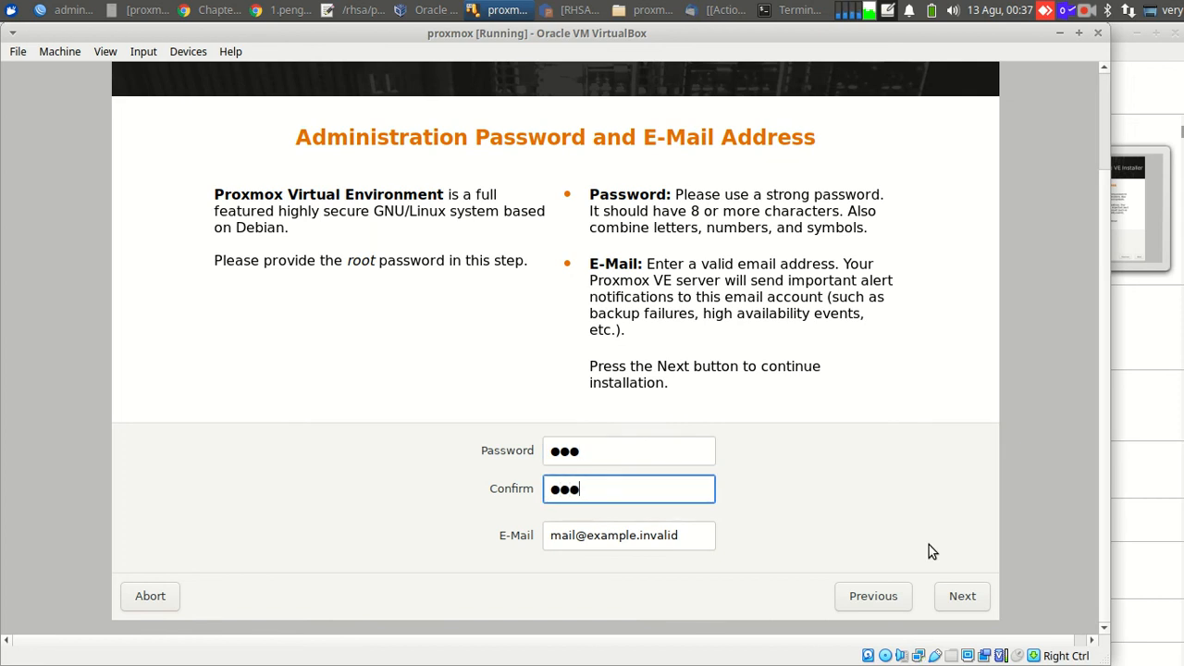
key("Tab")
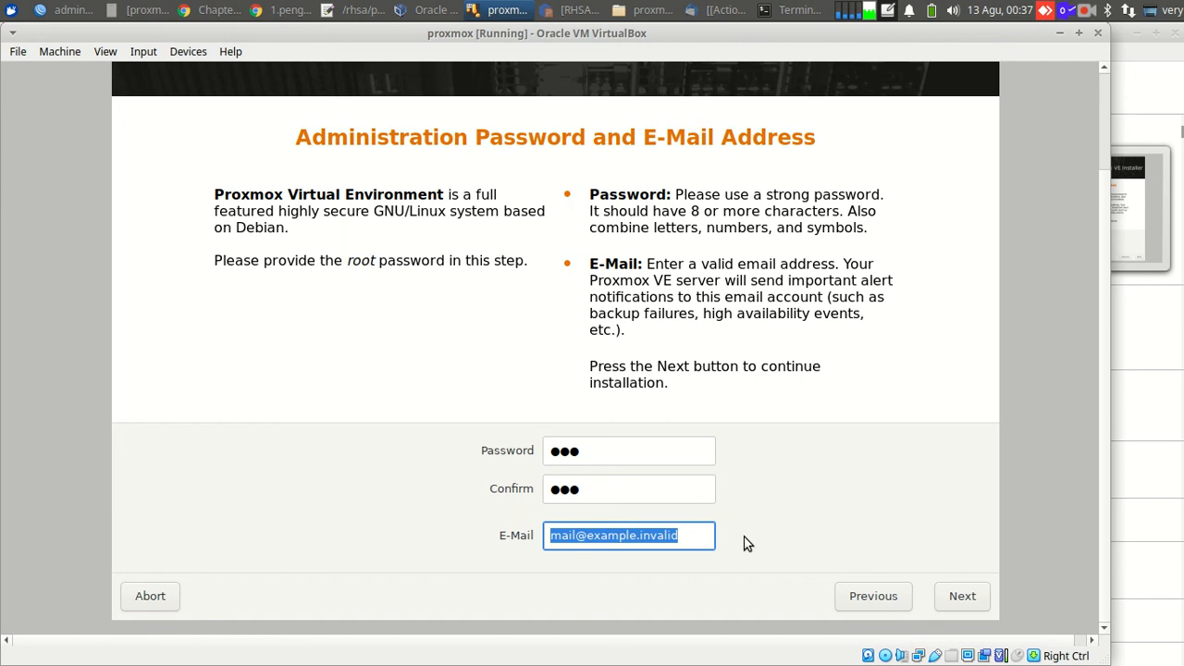
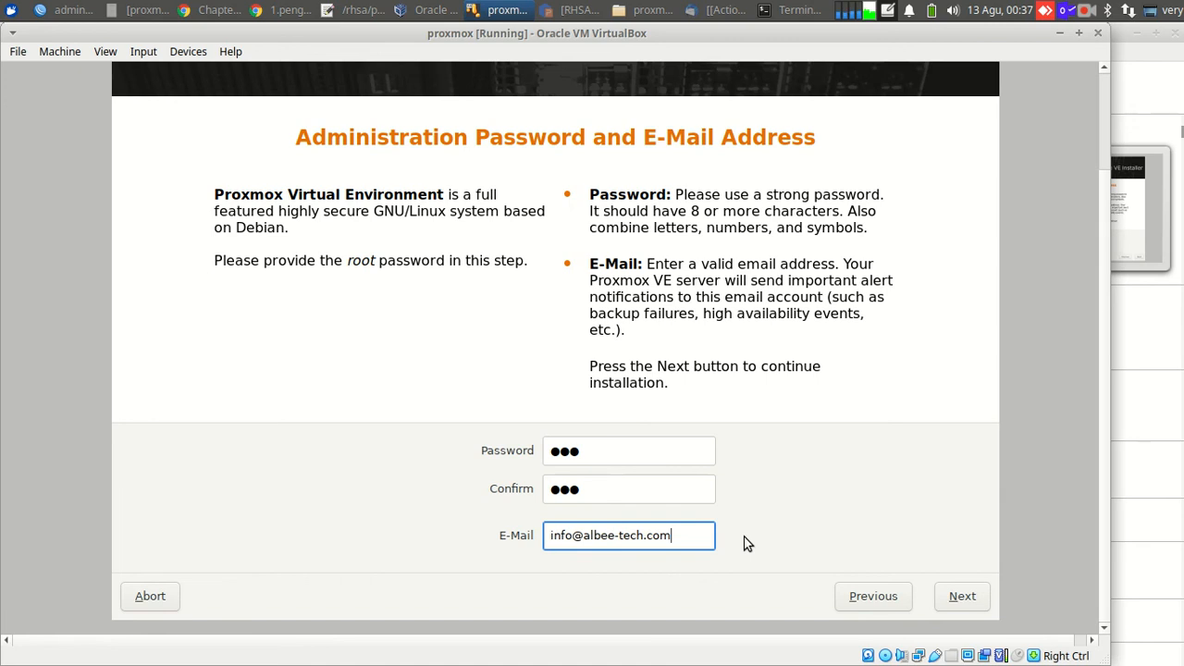
key("Return")
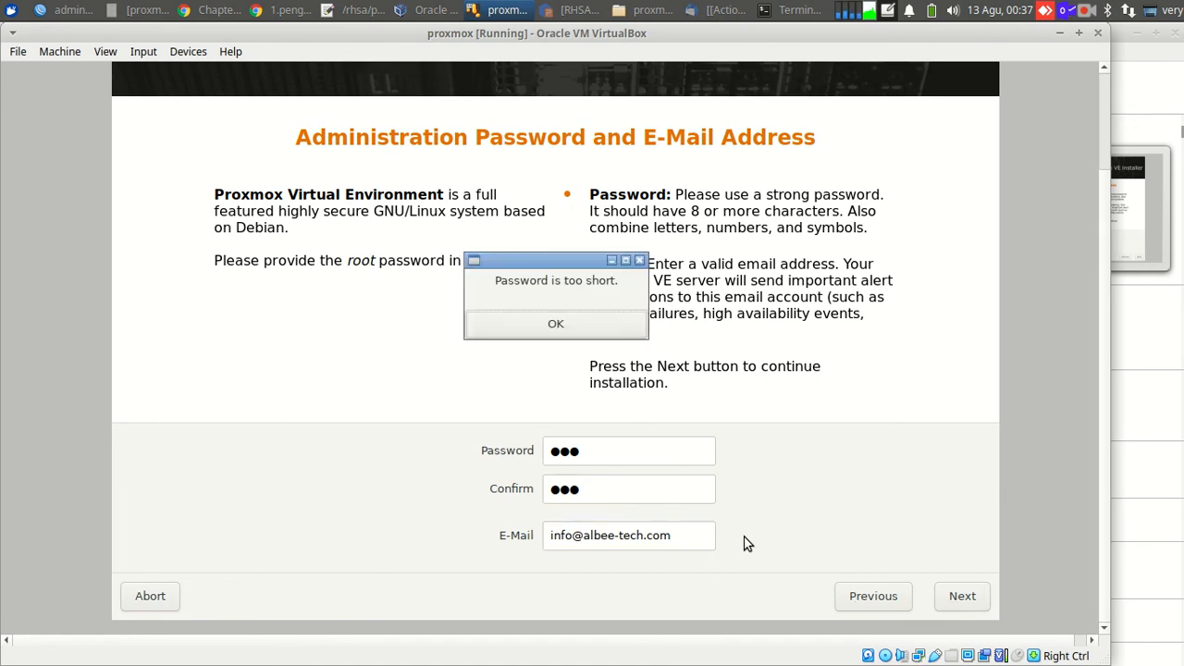
Dismiss the too-short warning and enter a longer six-character root password in both fields.
left_click(556, 325)
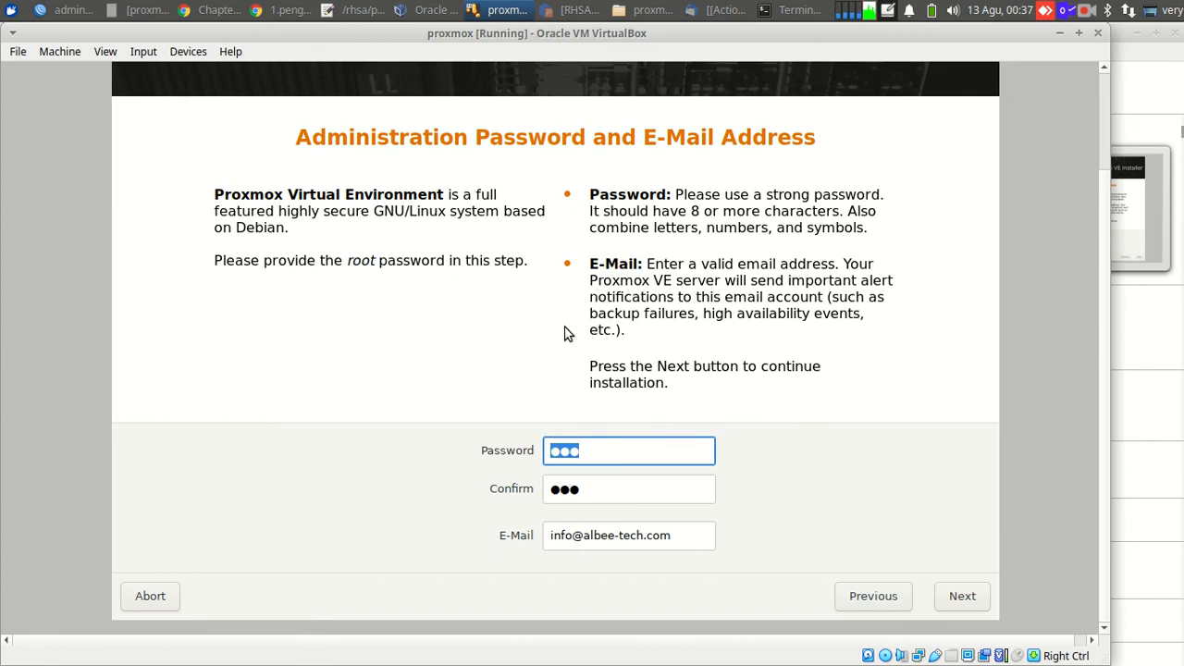
type("••••••")
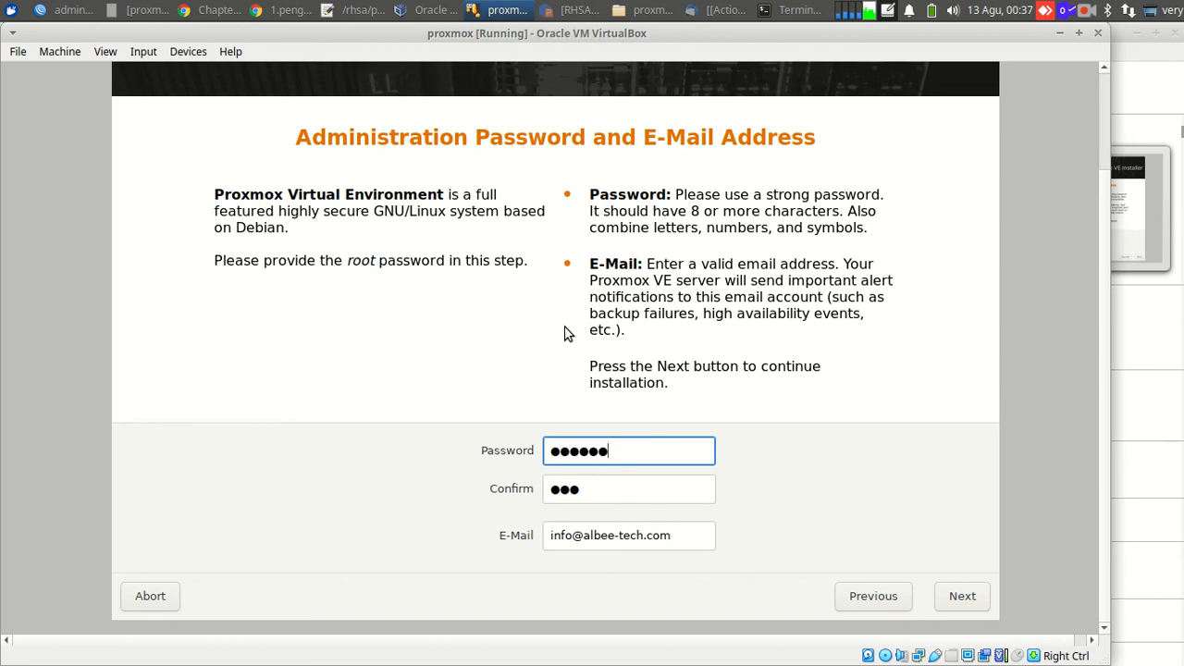
key("Tab")
type("•••••")
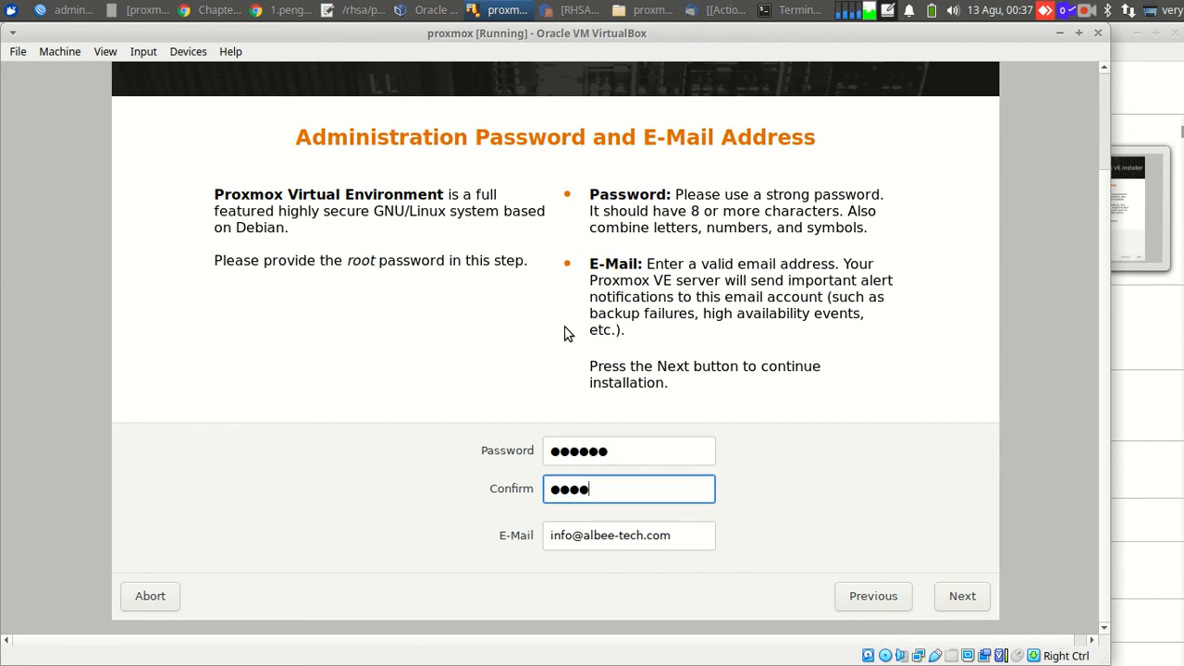
type("•")
key("Tab")
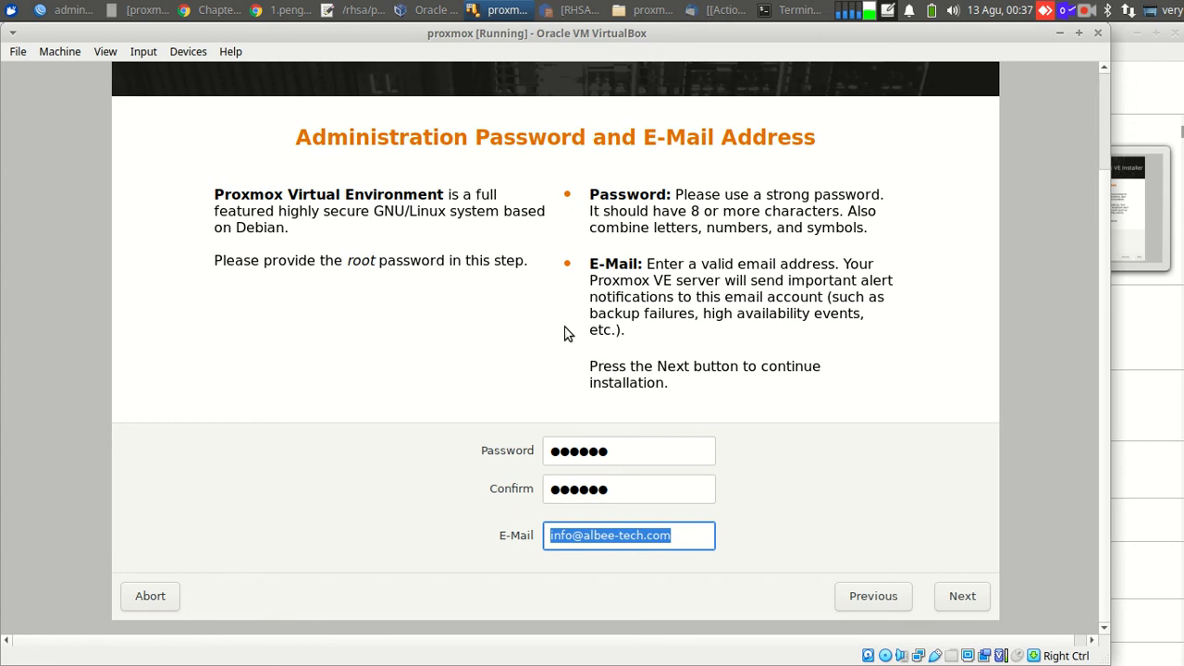
key("Return")
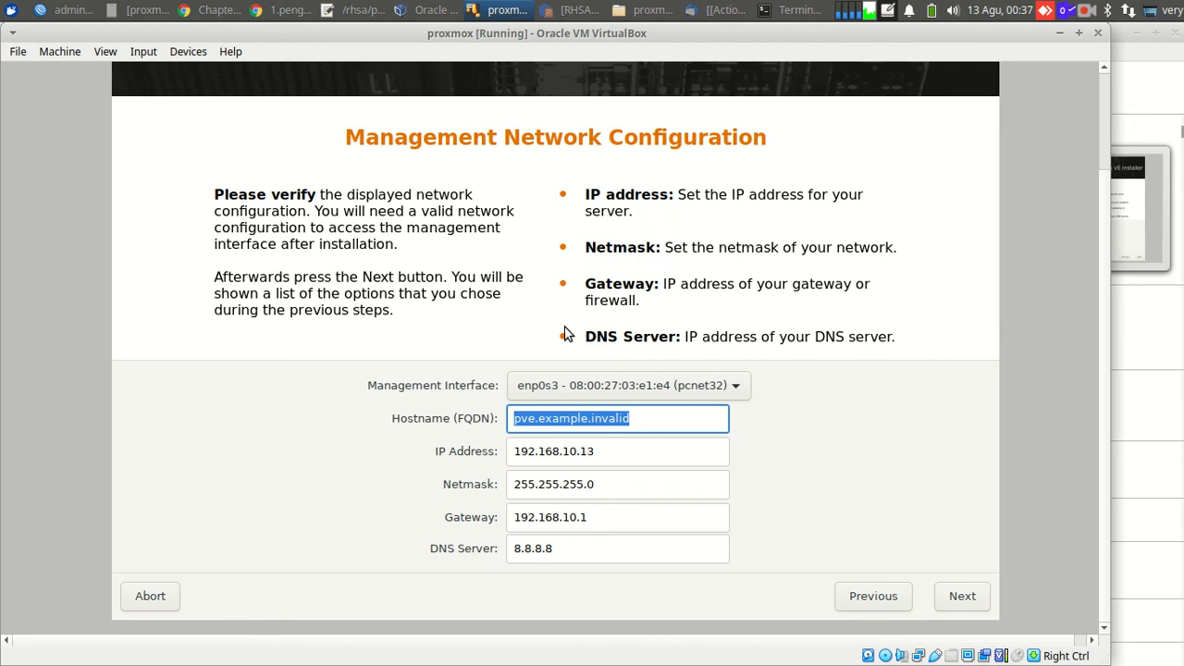
Change the hostname to pve.very.albee-tech.com, keeping IP 192.168.10.13, and continue to the Summary.
key("End")
key("BackSpace")
key("BackSpace")
key("BackSpace")
key("BackSpace")
key("BackSpace")
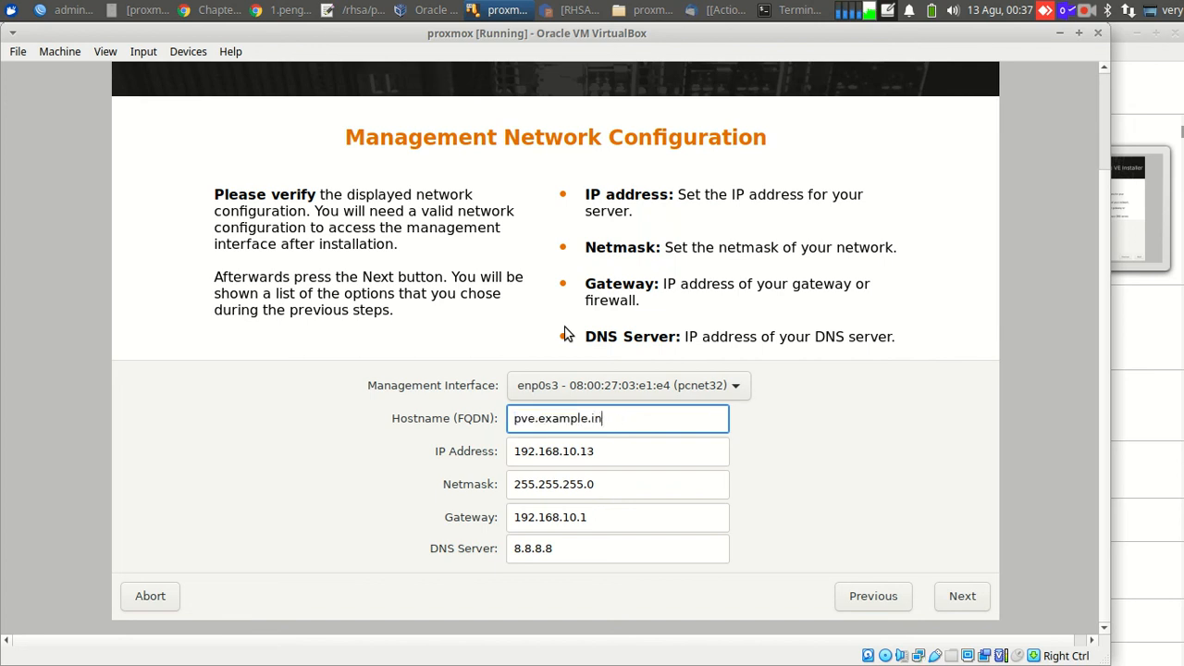
key("BackSpace")
key("BackSpace")
key("BackSpace")
key("BackSpace")
key("BackSpace")
key("BackSpace")
key("BackSpace")
key("BackSpace")
key("BackSpace")
key("BackSpace")
type("very.albee-tech.com")
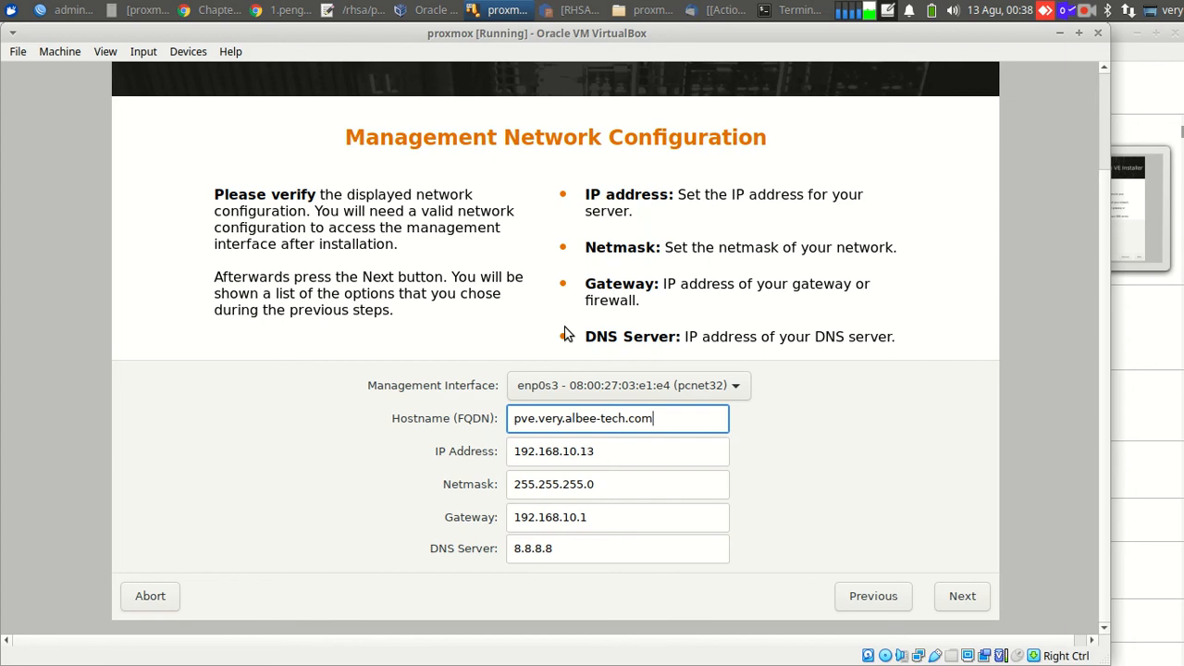
key("Return")
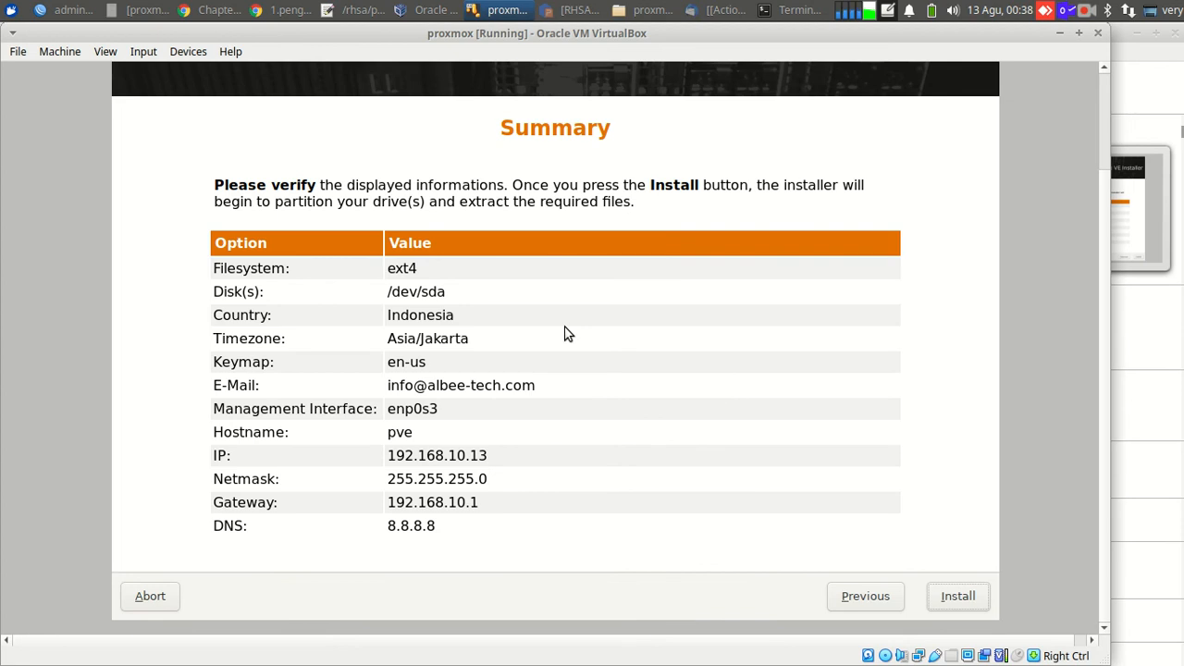
Start the Proxmox VE installation from the Summary page.
key("Return")
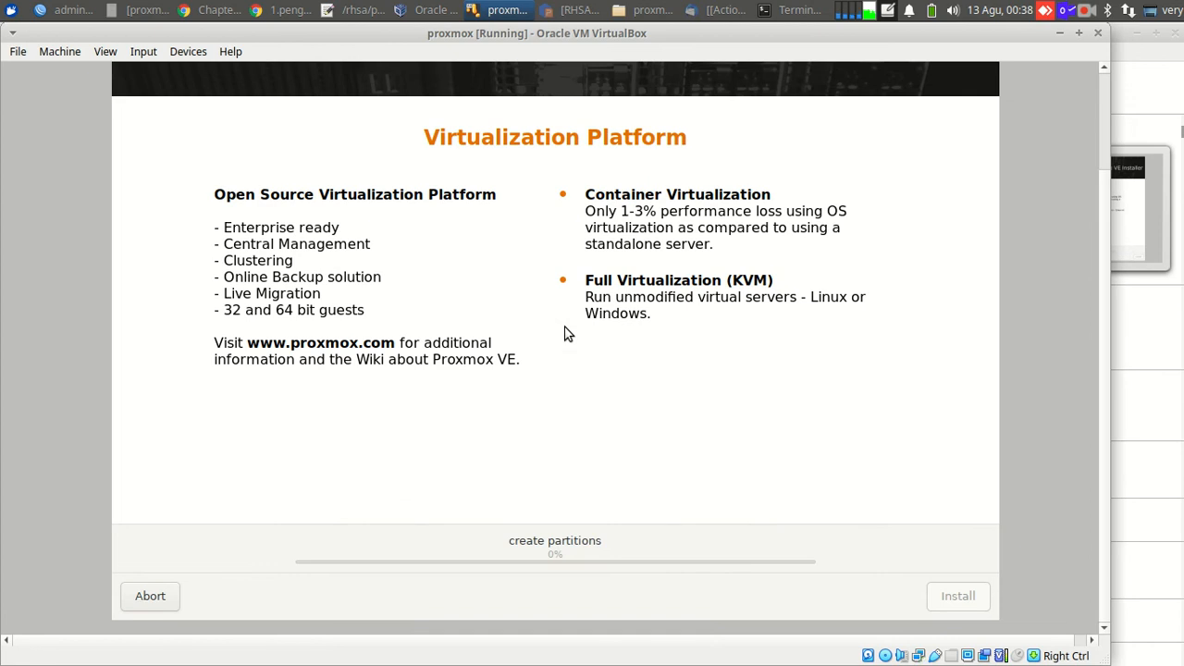